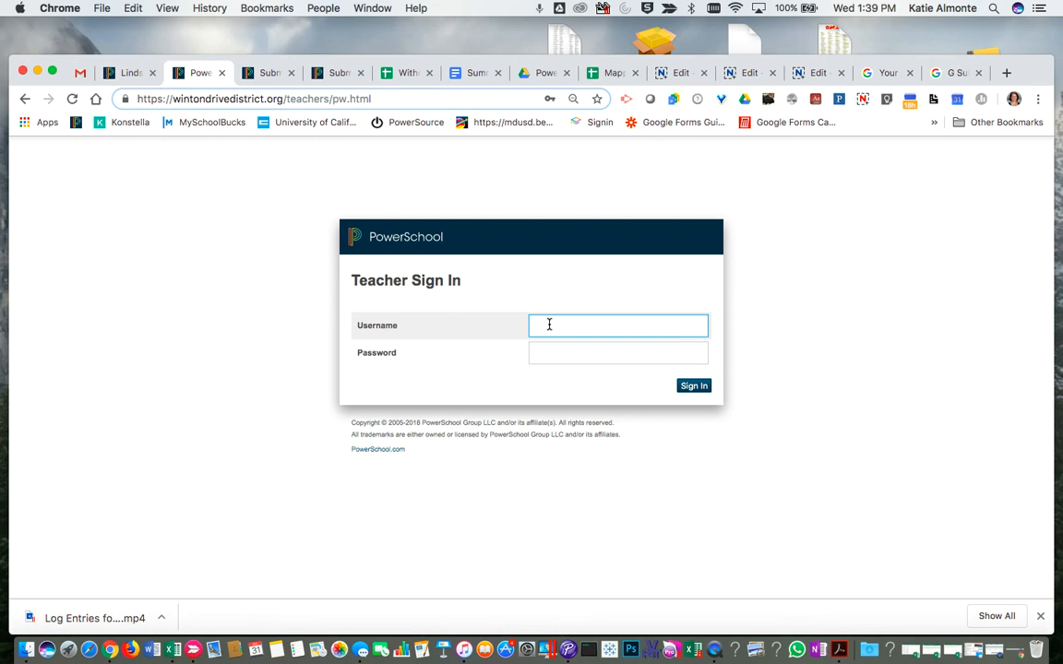
Step: Sign in to the teacher portal with the username and account password, and decline updating the saved password
click(549, 353)
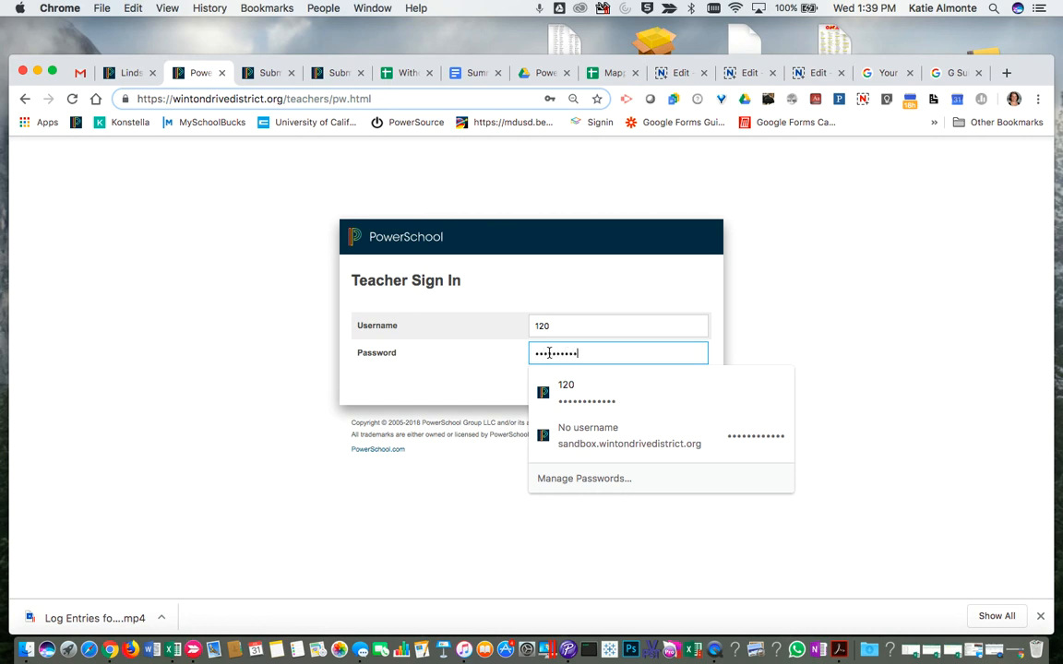
key(Return)
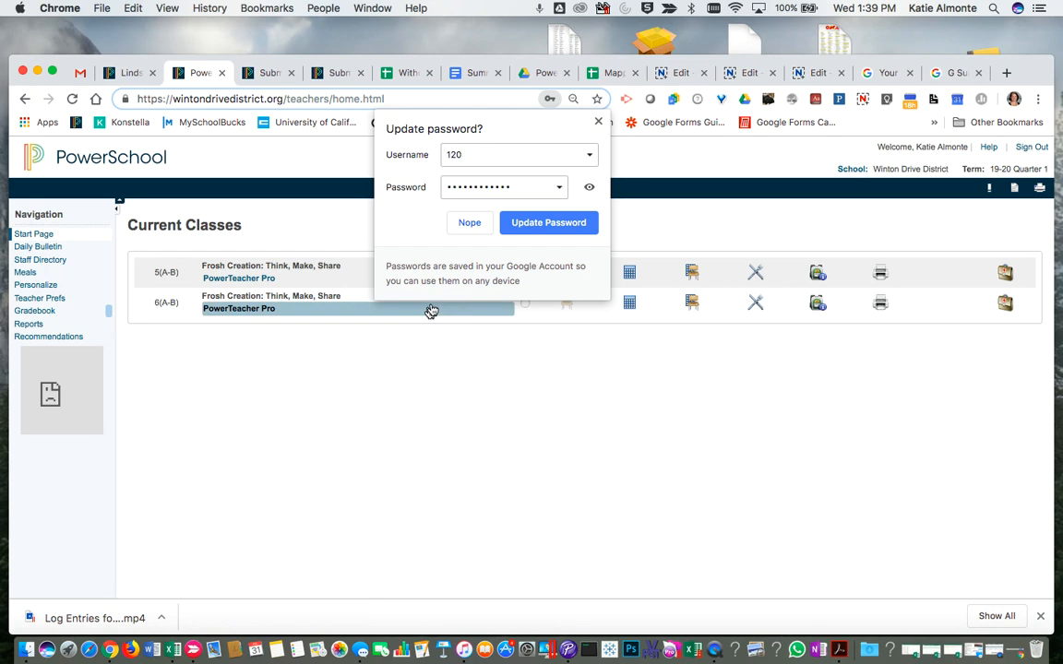
click(460, 225)
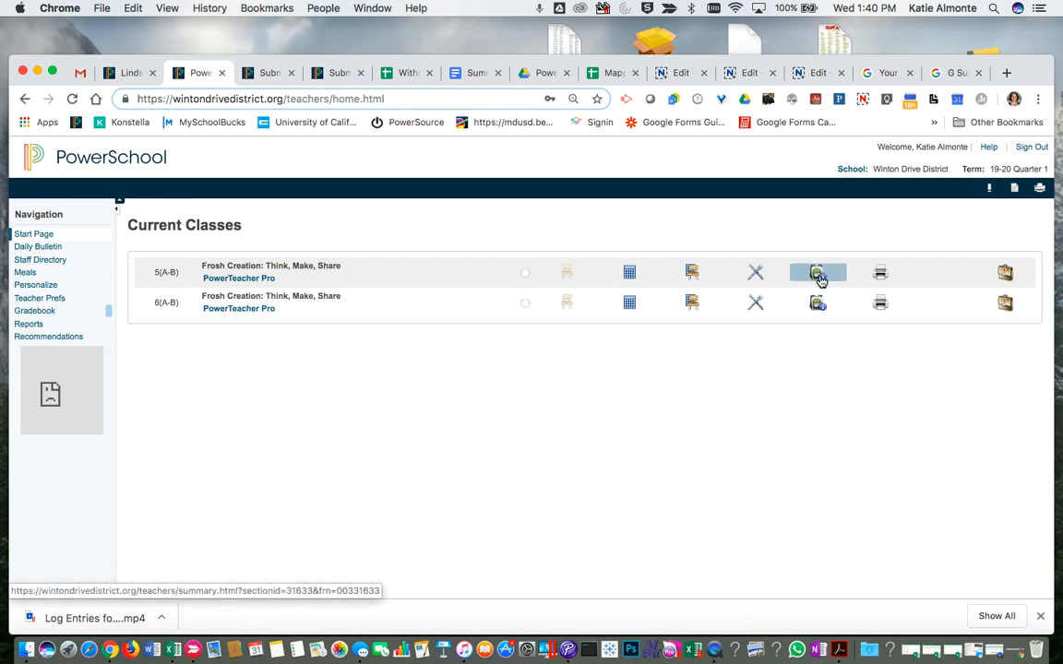
Step: Open the student information for class 5(A-B) and switch the student list to class 6(A-B)
click(818, 275)
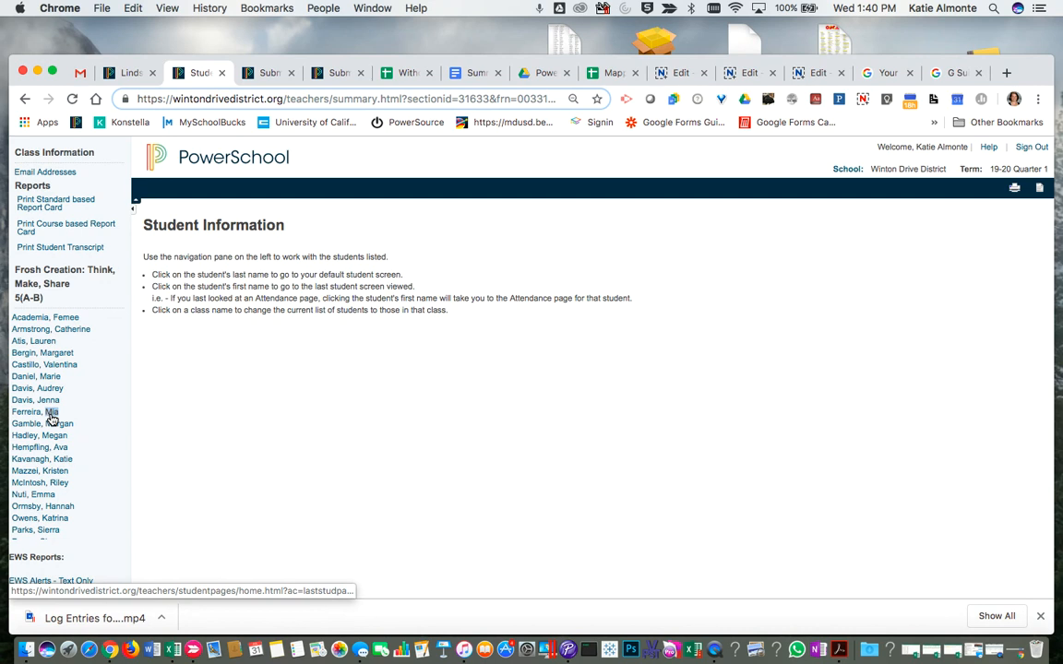
scroll(52, 417, down, 3)
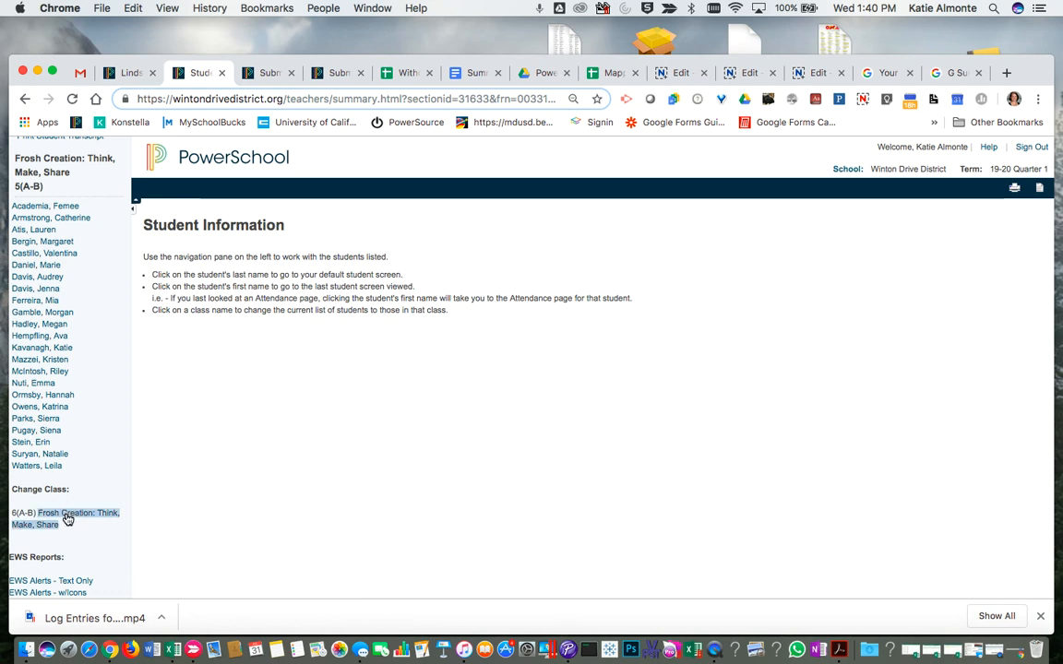
triple_click(66, 520)
click(66, 520)
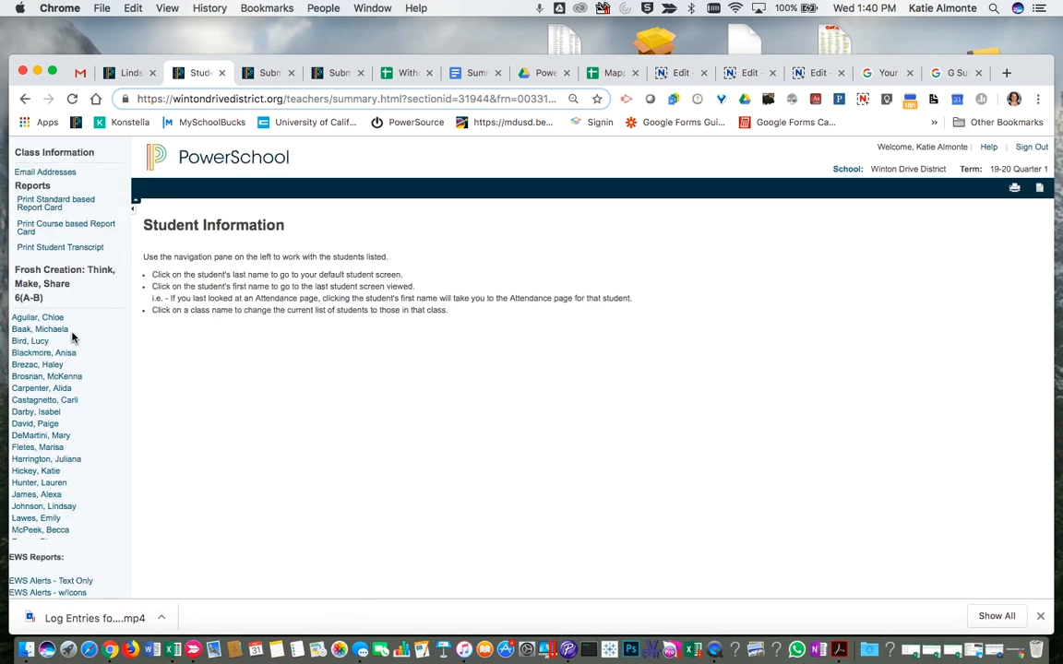
Step: Look through the 6(A-B) student list and switch back to class 5(A-B)
scroll(77, 450, down, 3)
scroll(78, 451, down, 3)
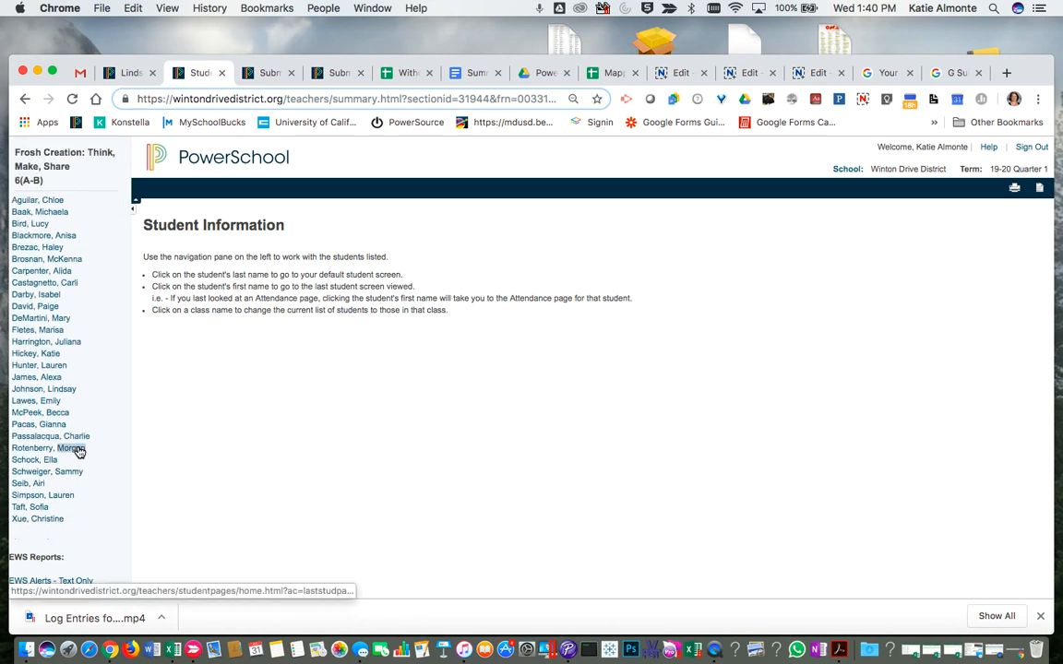
scroll(78, 450, up, 3)
scroll(78, 450, down, 5)
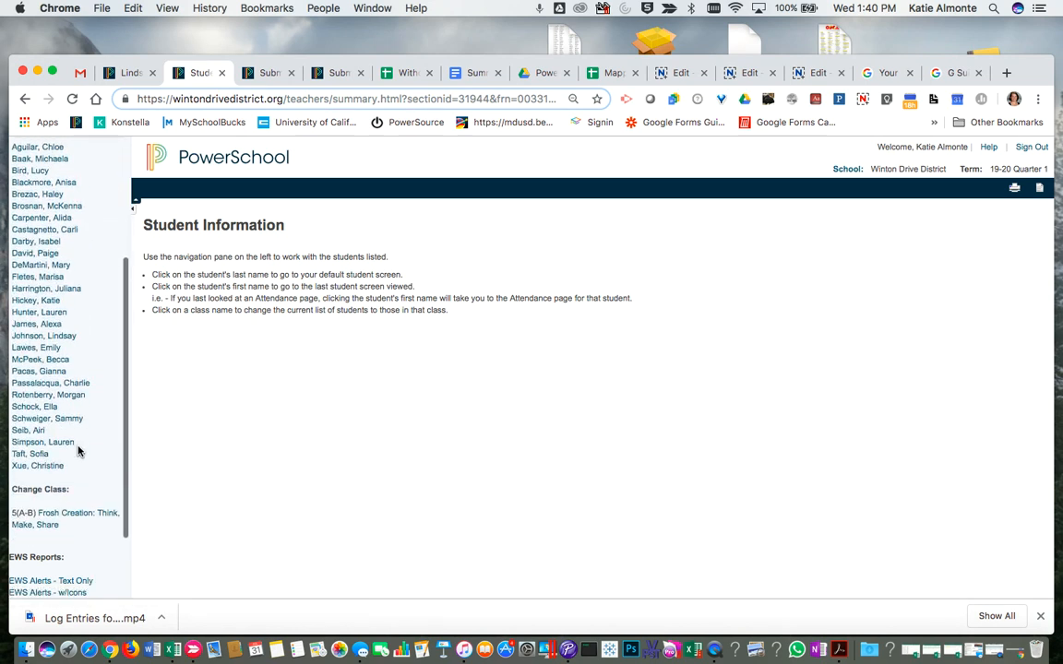
click(48, 513)
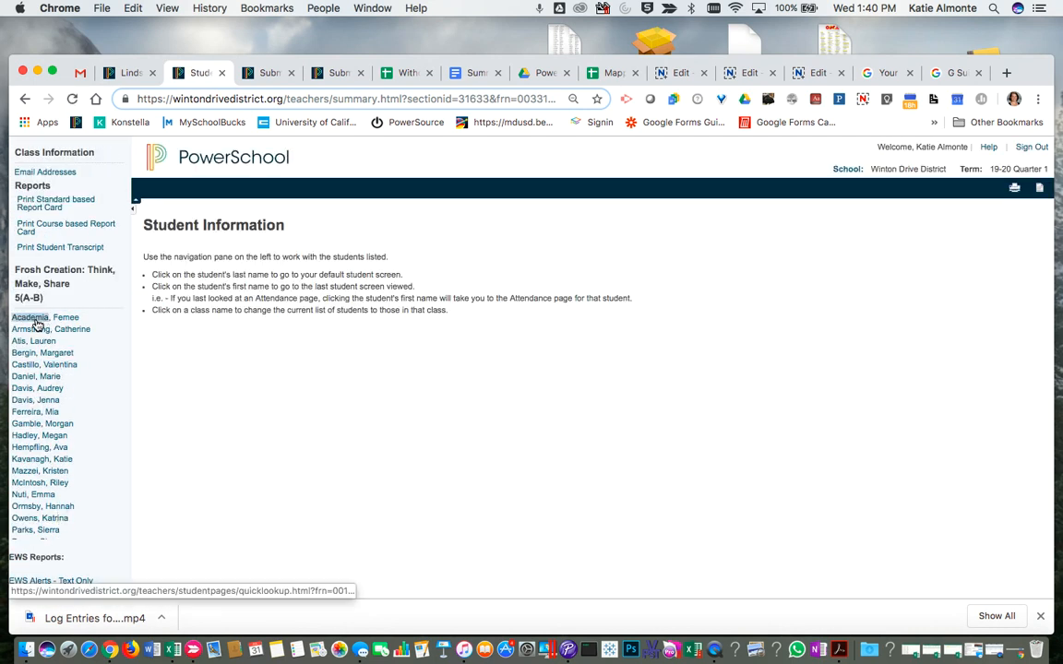
Step: Open the record of the first student in class 5(A-B) and display its Log Entries screen
click(37, 322)
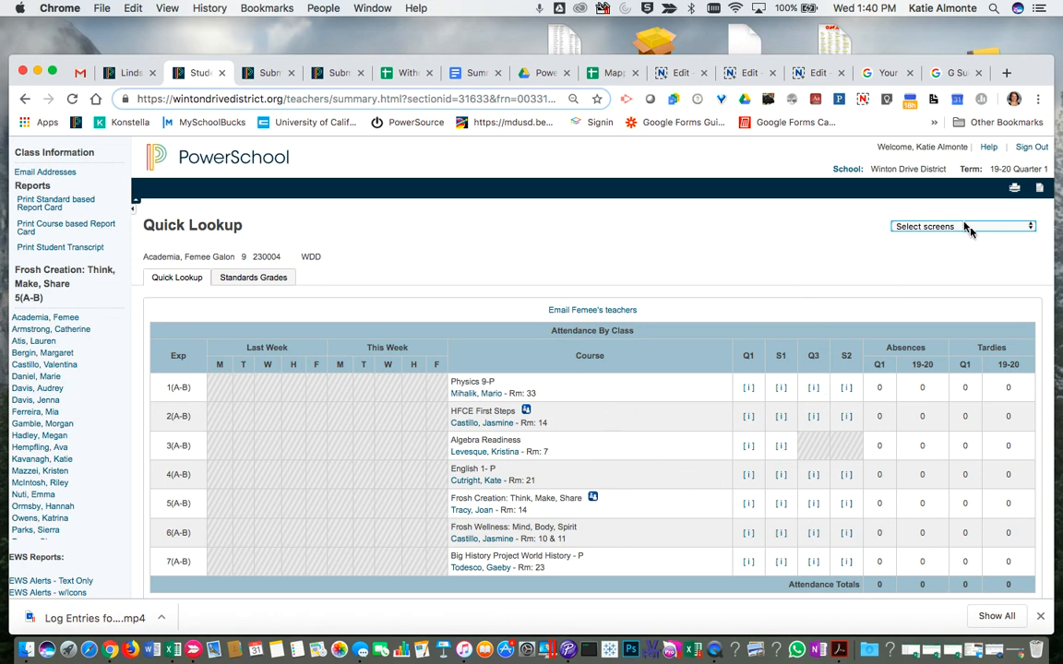
click(1032, 229)
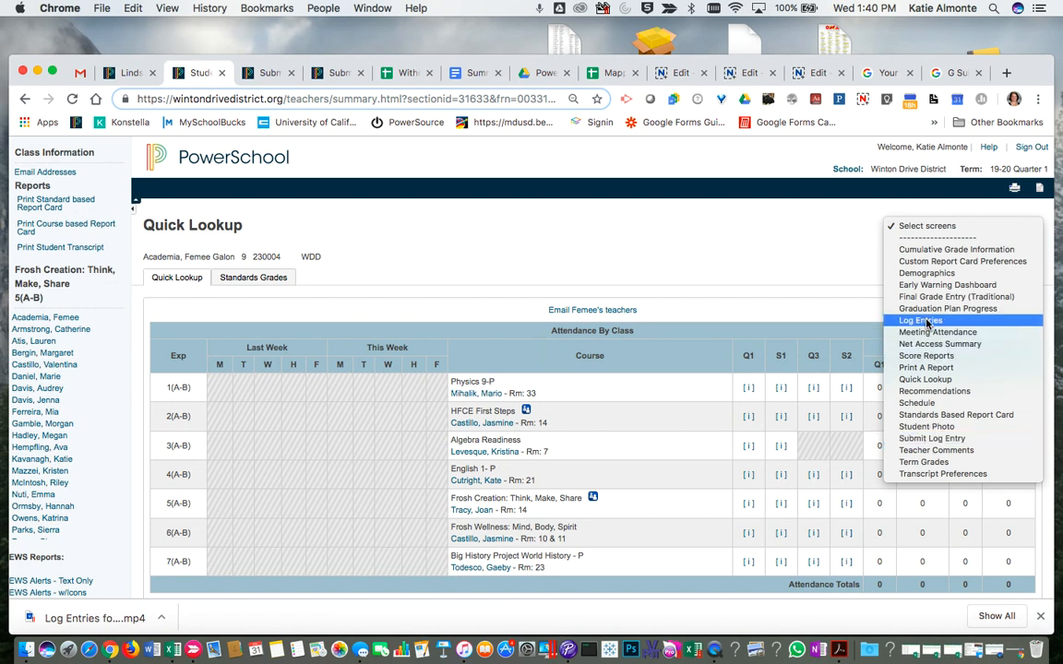
click(927, 323)
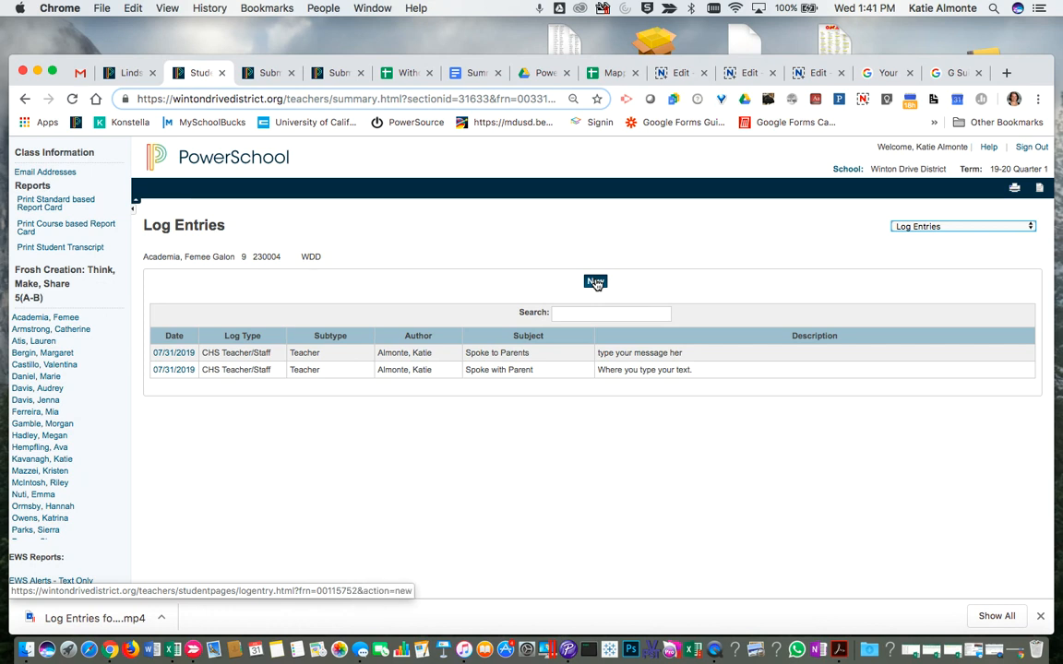
Step: View the student's Submit Log Entry screen and return to the Log Entries screen
click(1029, 227)
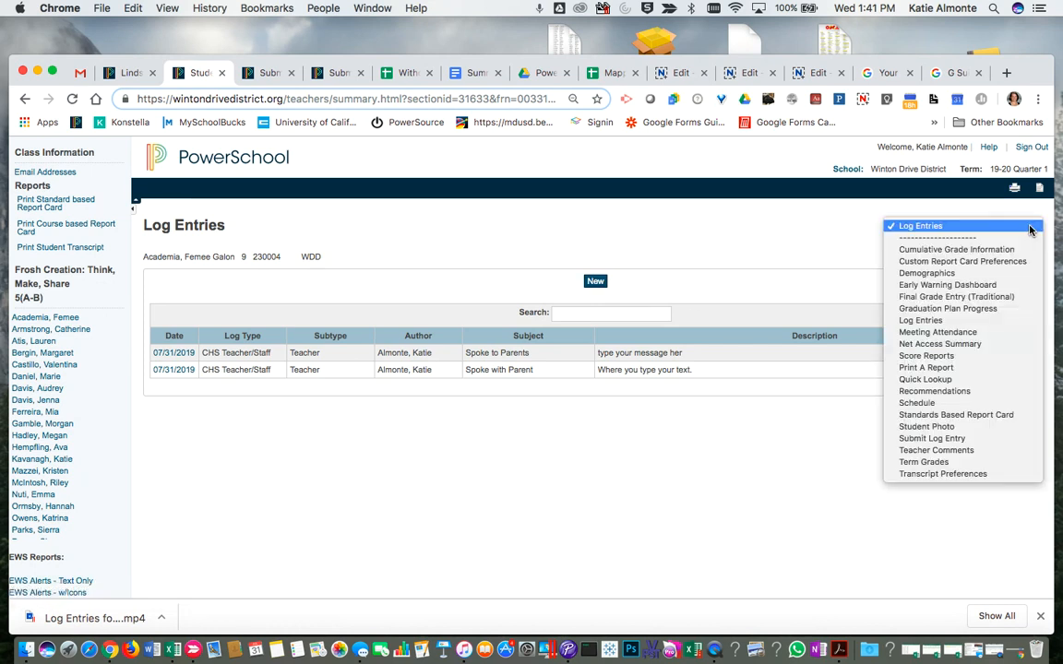
click(926, 439)
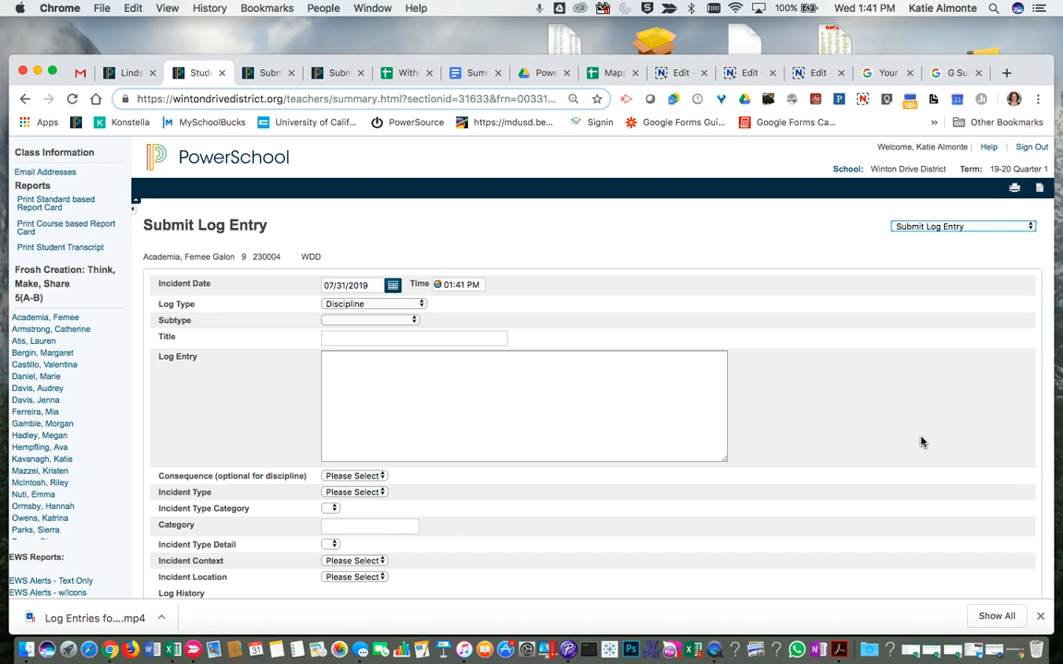
click(1031, 232)
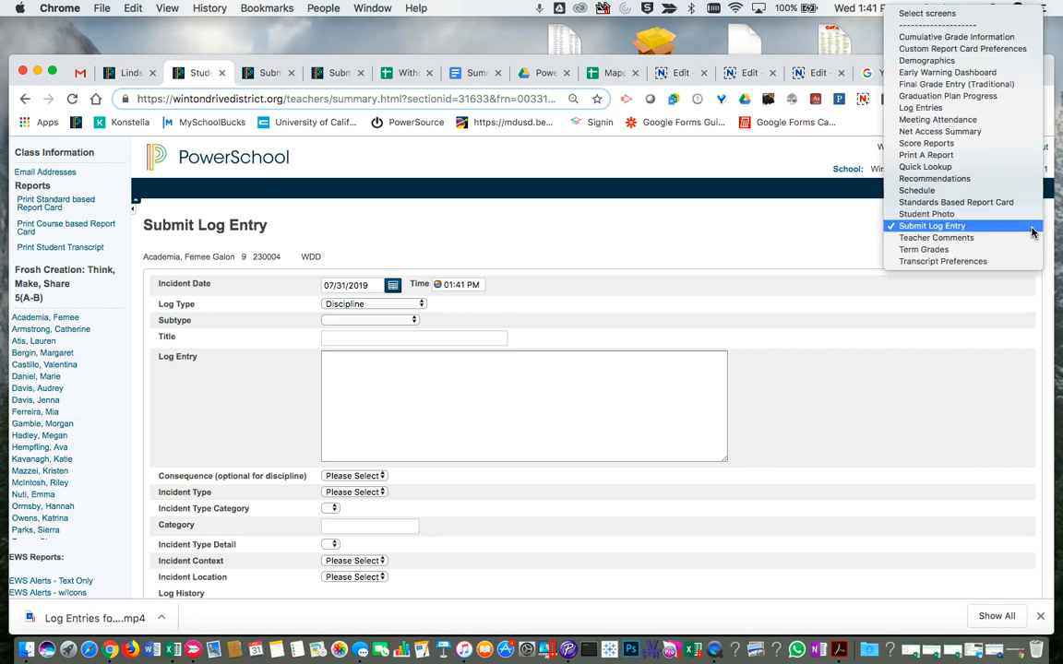
click(969, 105)
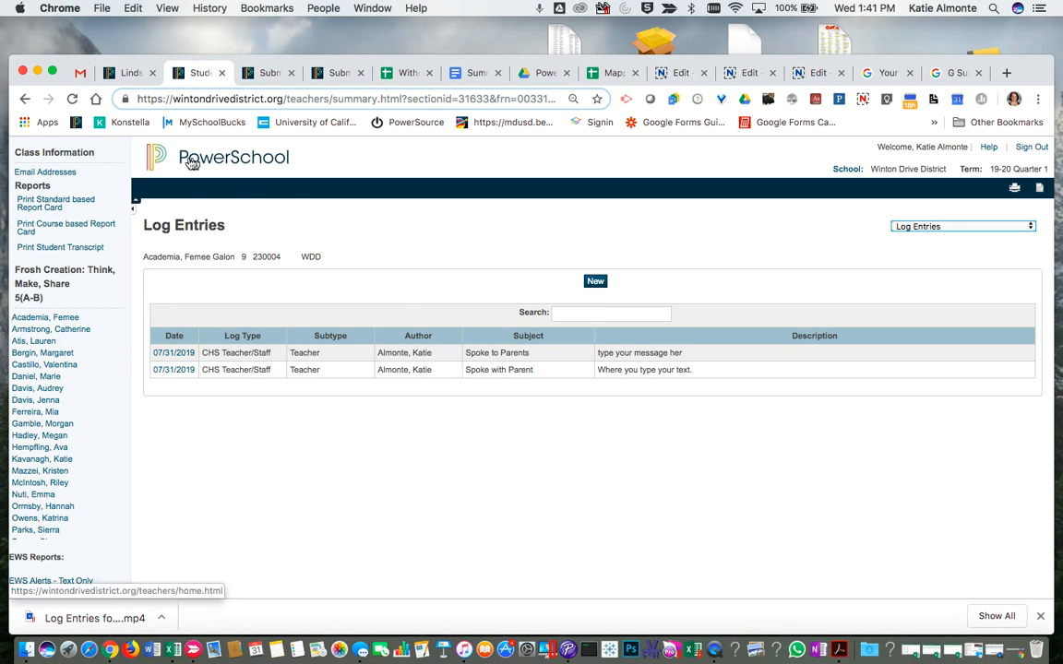
Step: Return to the start page and, in the personal preferences, set the Default Student Screen to Log Entries
click(159, 158)
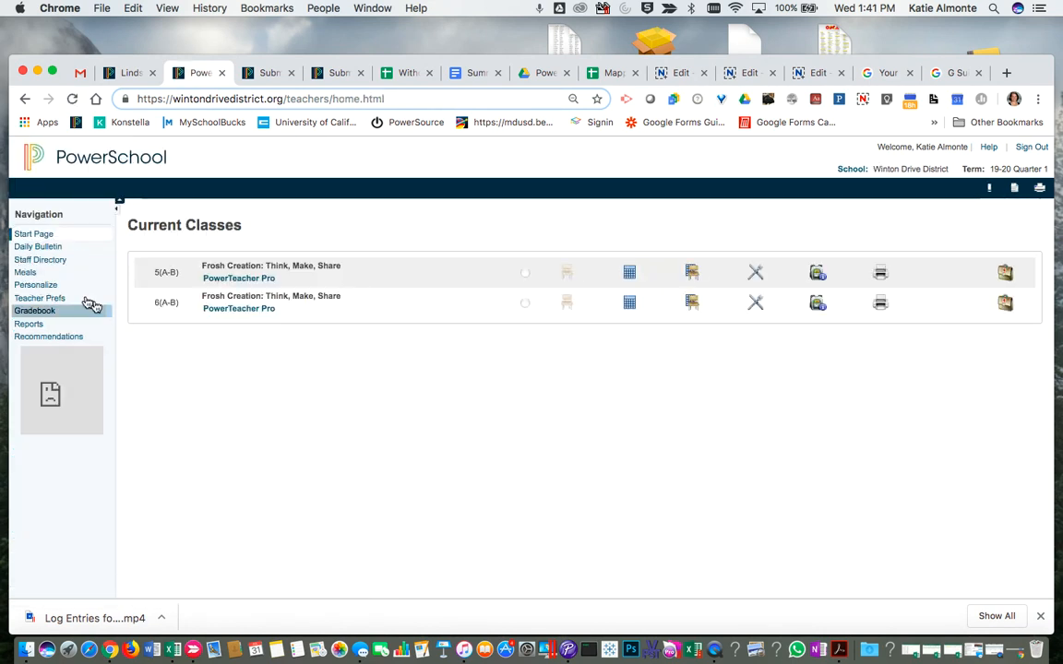
click(48, 288)
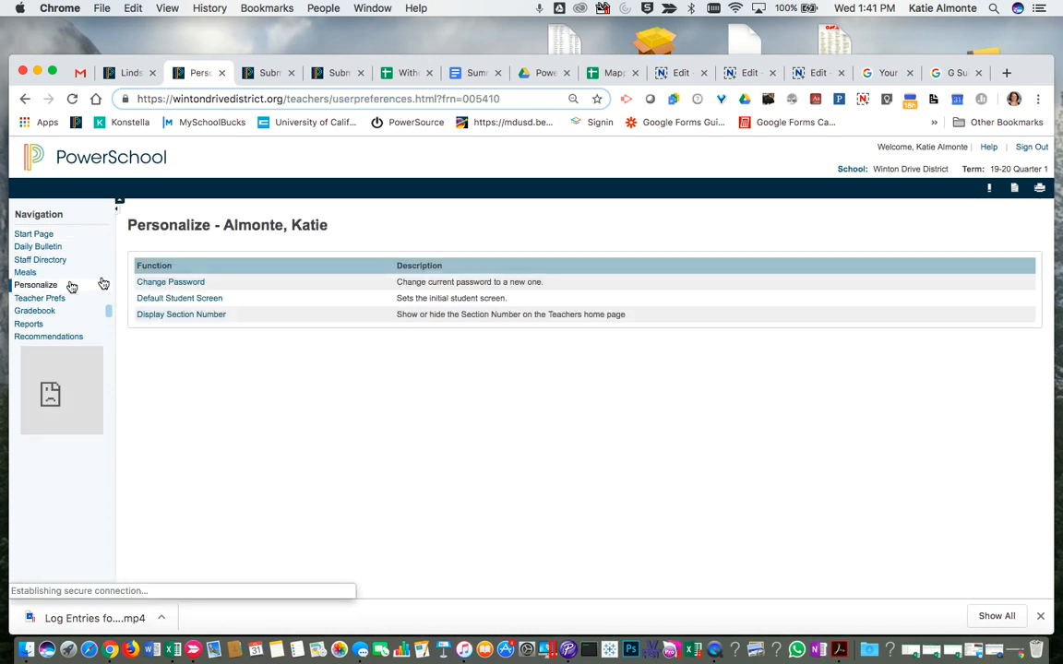
click(181, 302)
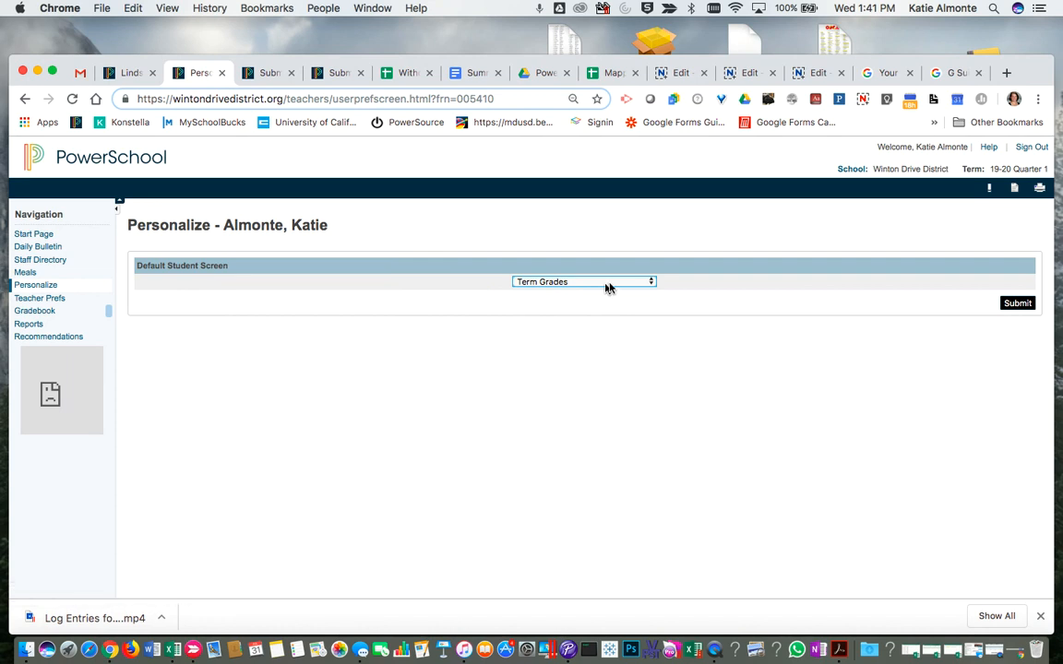
click(650, 281)
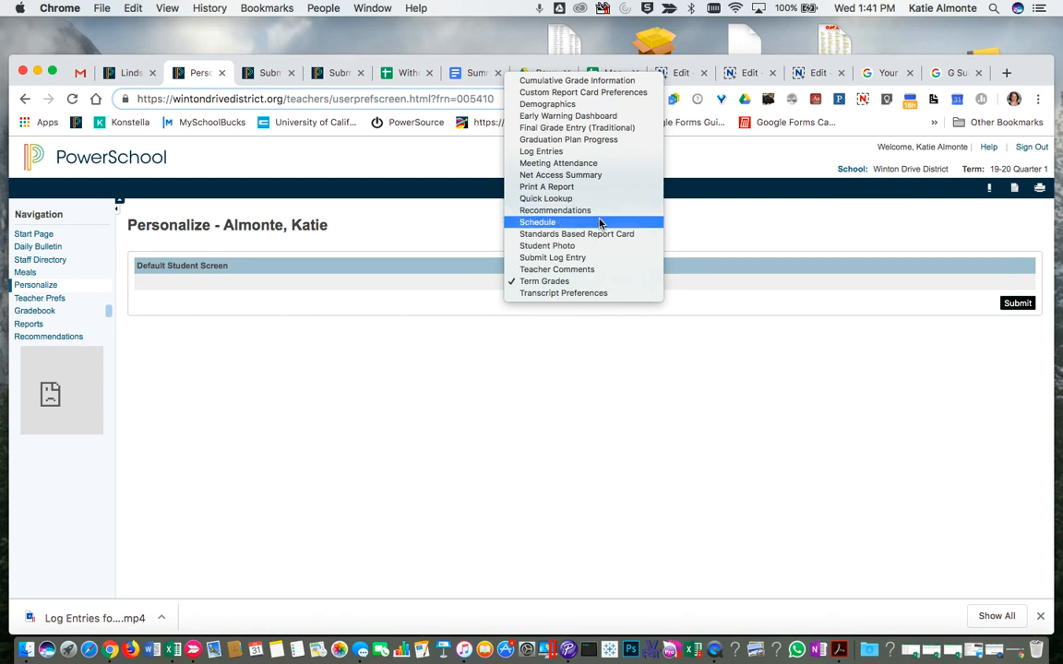
click(557, 157)
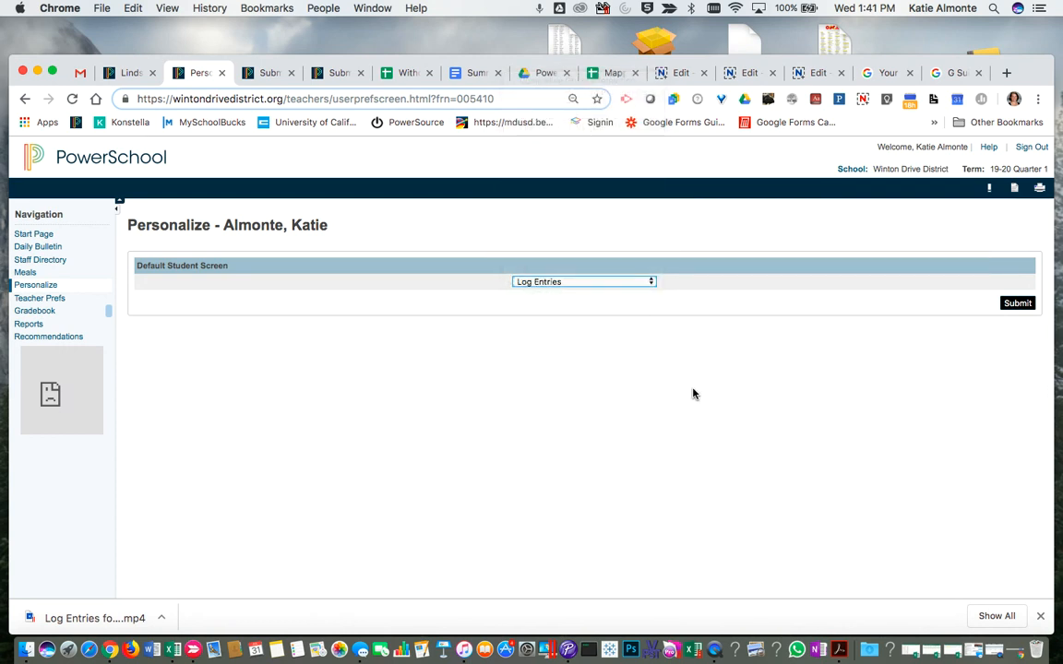
click(1017, 305)
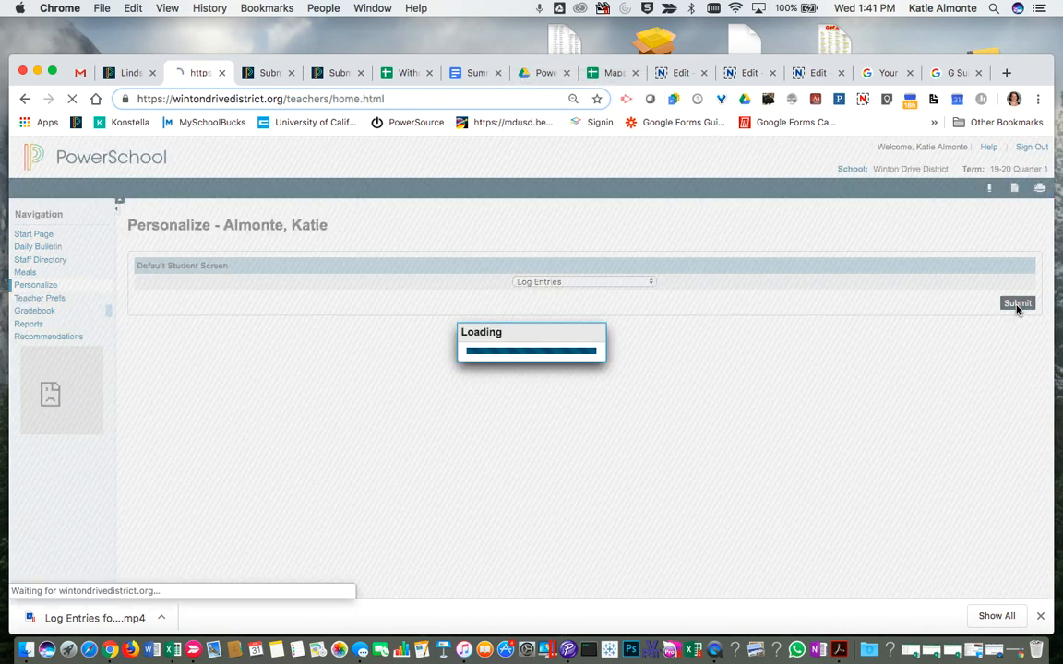
Step: Reopen the student list of class 5(A-B) and start a new log entry for its first student
click(815, 279)
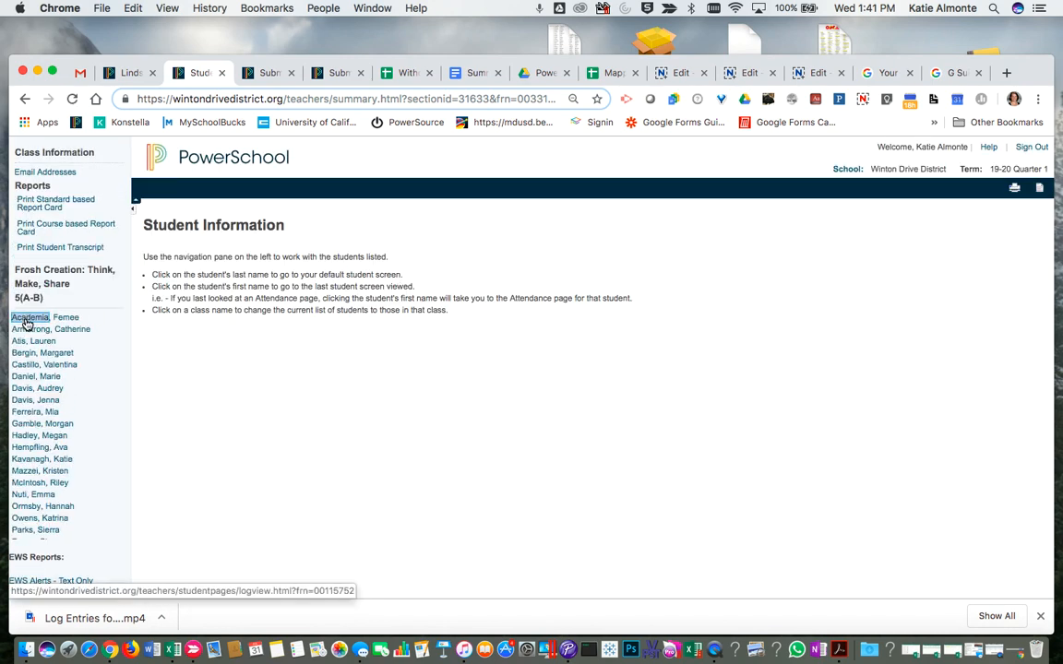
click(27, 320)
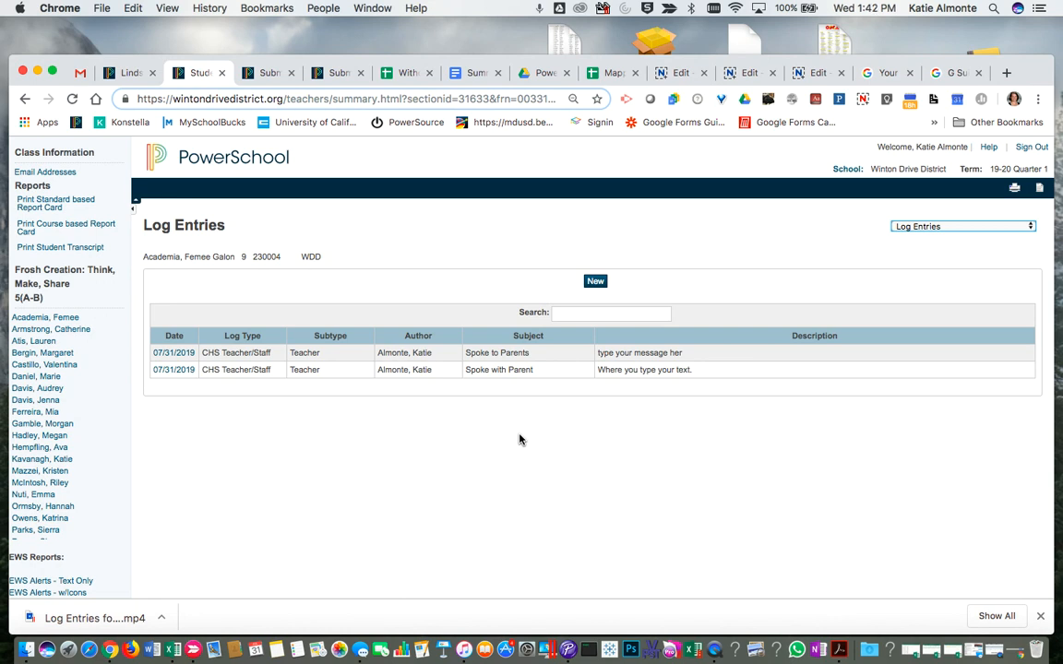
click(597, 280)
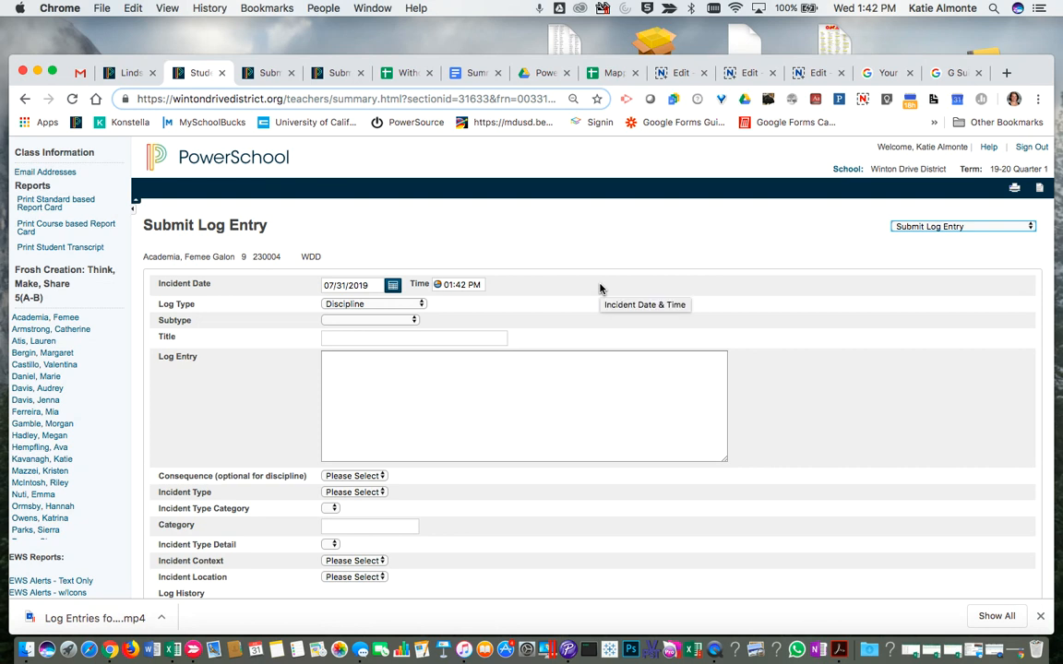
Step: Set the log type to CHS Teacher/Staff and the subtype to Teacher
scroll(768, 384, down, 2)
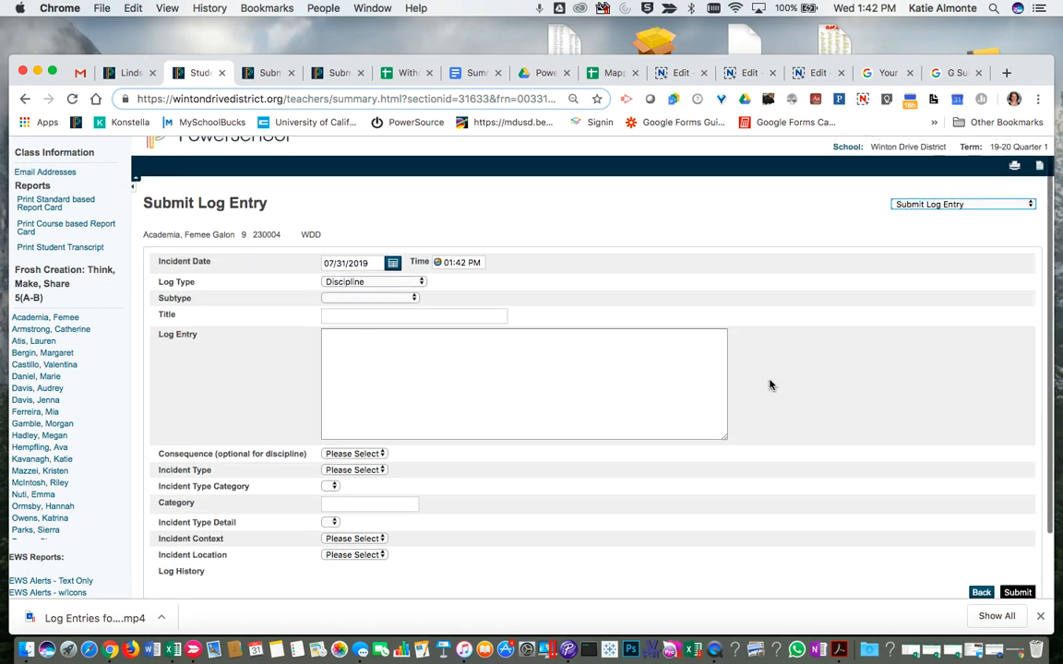
scroll(771, 385, up, 2)
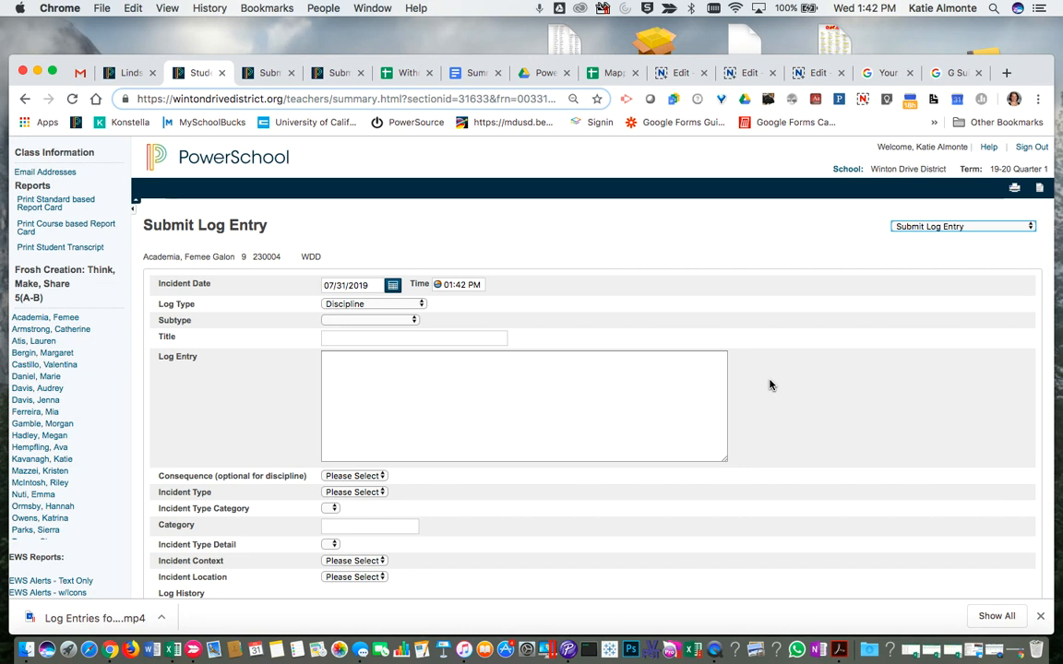
scroll(771, 385, down, 2)
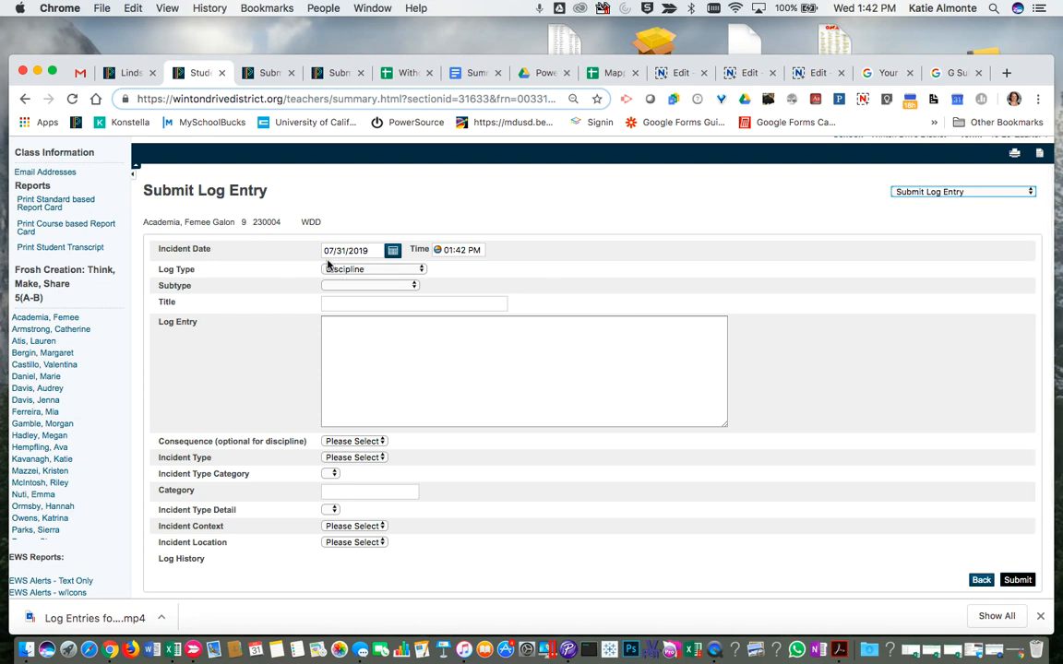
click(422, 270)
click(401, 222)
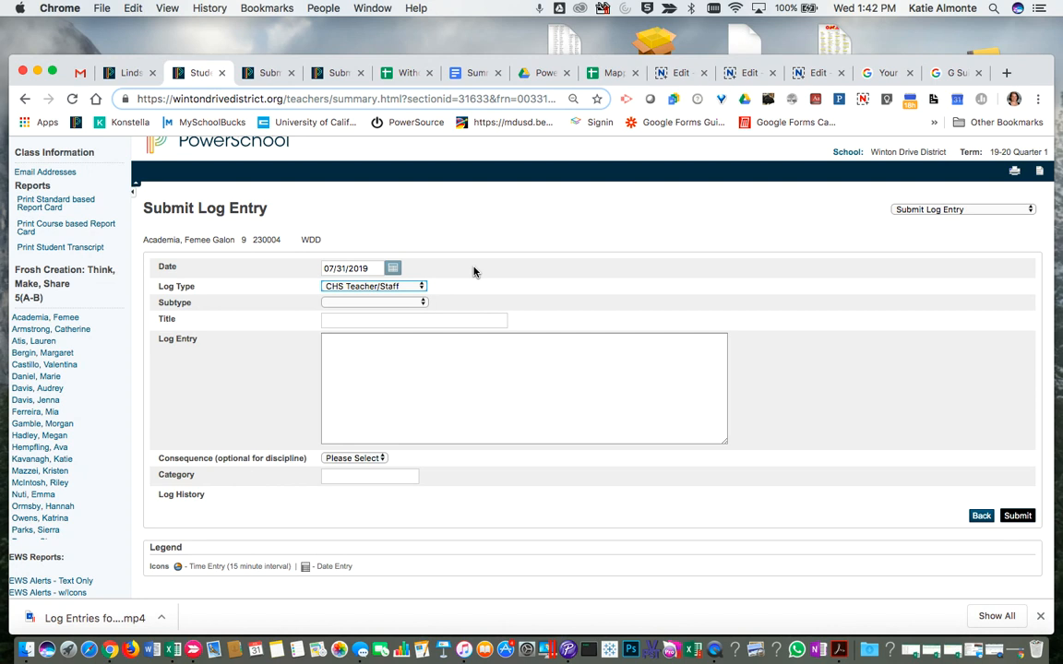
click(422, 305)
click(402, 433)
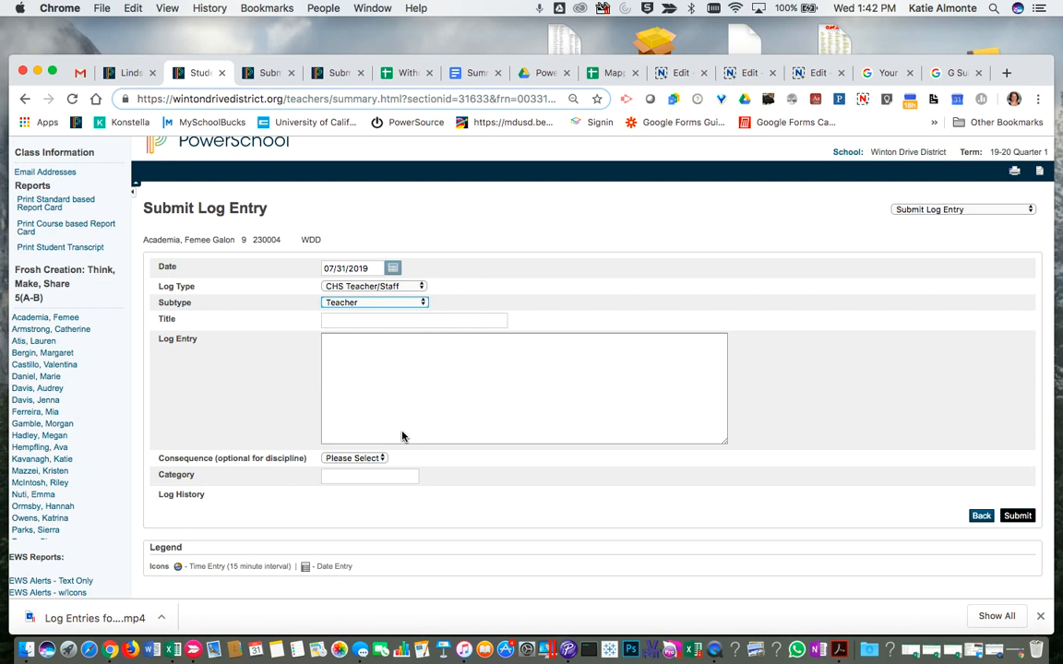
Step: Title the log entry "Phonecall to Parents", enter the text "Type your message." and submit it
click(375, 321)
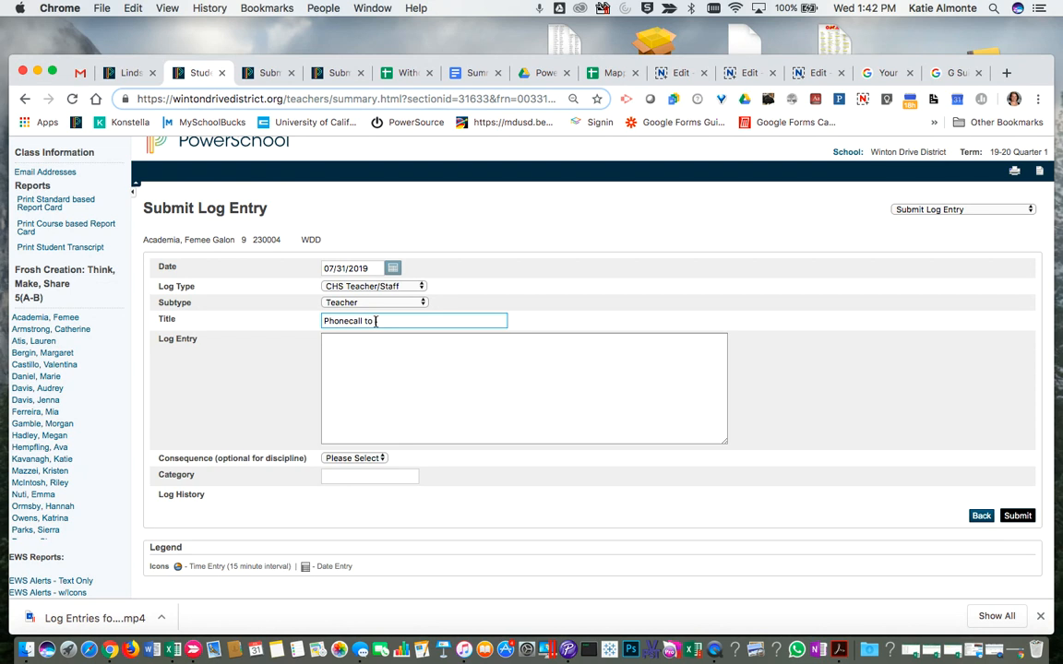
click(360, 378)
text(Type your message.)
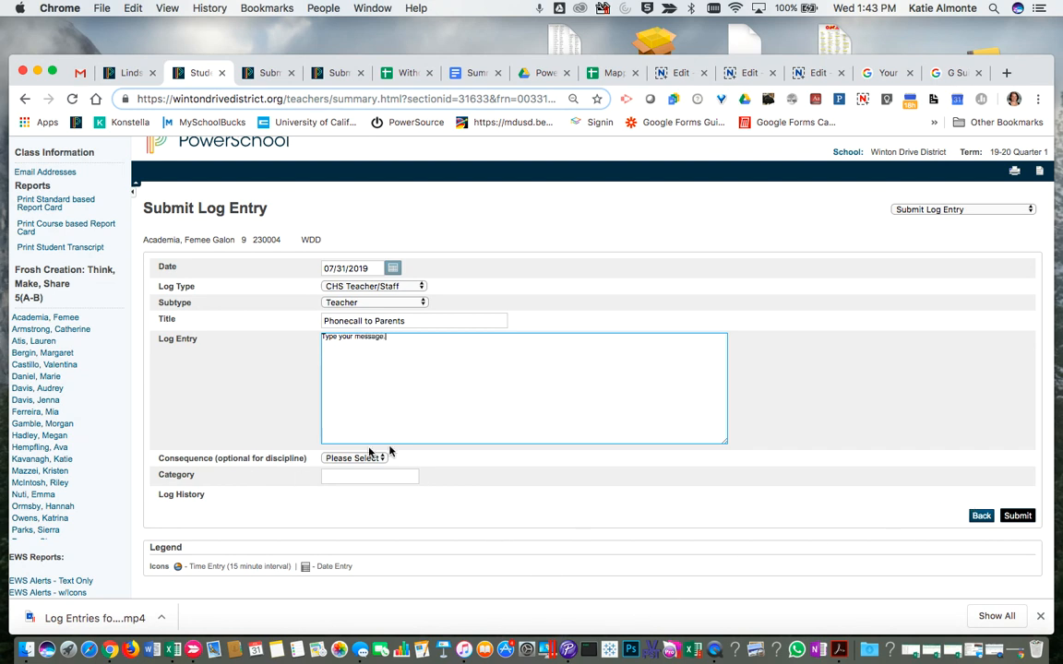
click(1029, 519)
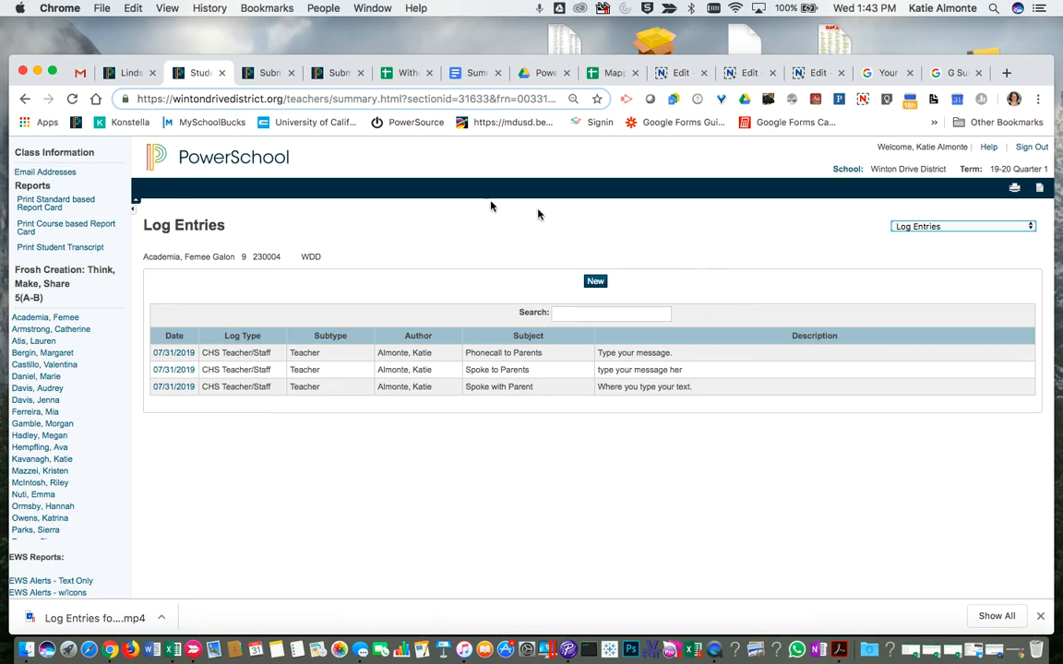
Step: Return to the start page and open PowerTeacher Pro for class 5(A-B)
click(158, 158)
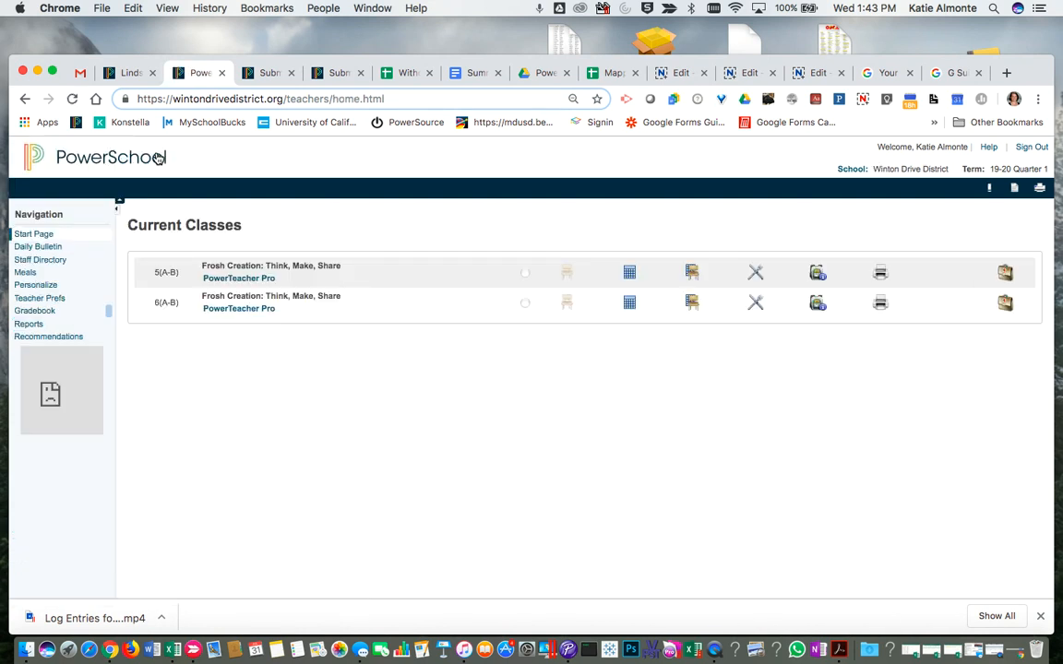
click(267, 283)
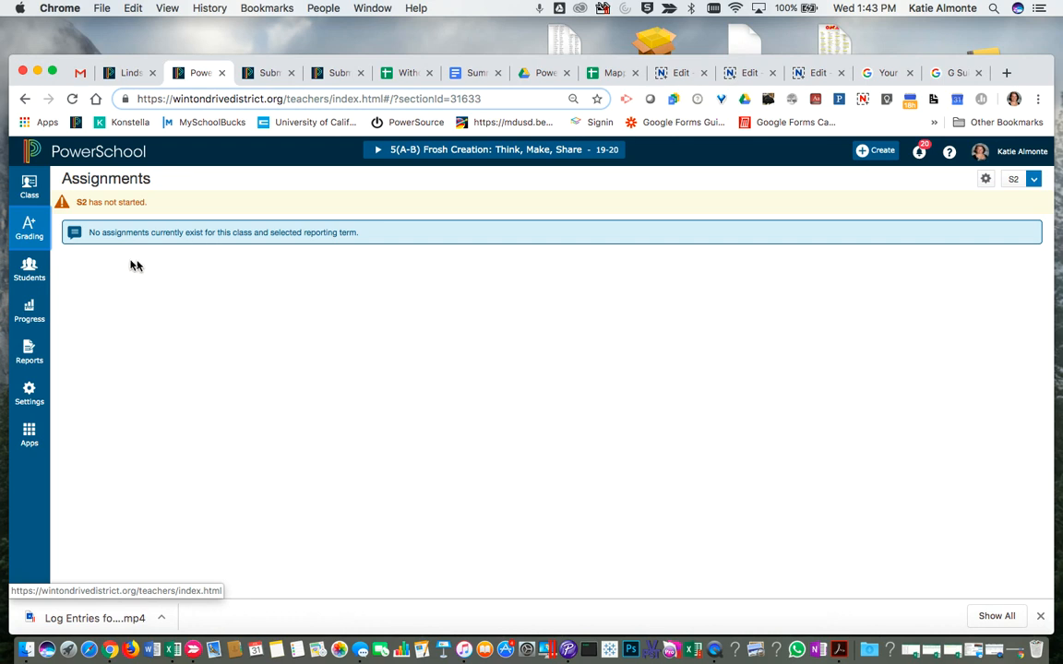
Step: Open the first student of class 5(A-B) in PowerTeacher Portal and show that student's Log Entries screen
click(29, 268)
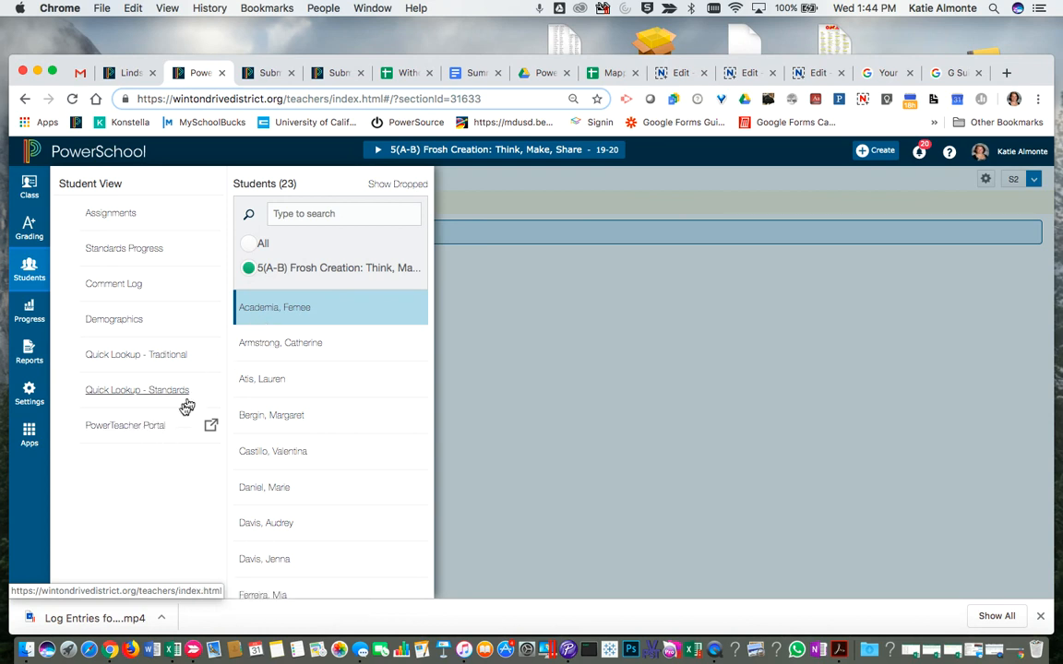
click(157, 431)
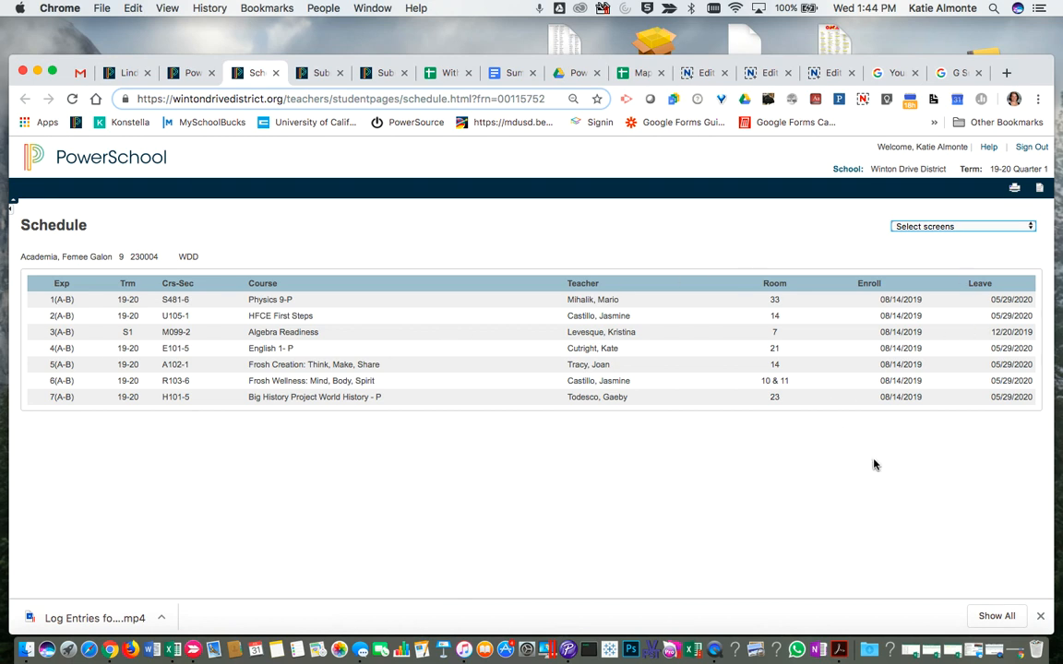
click(1032, 227)
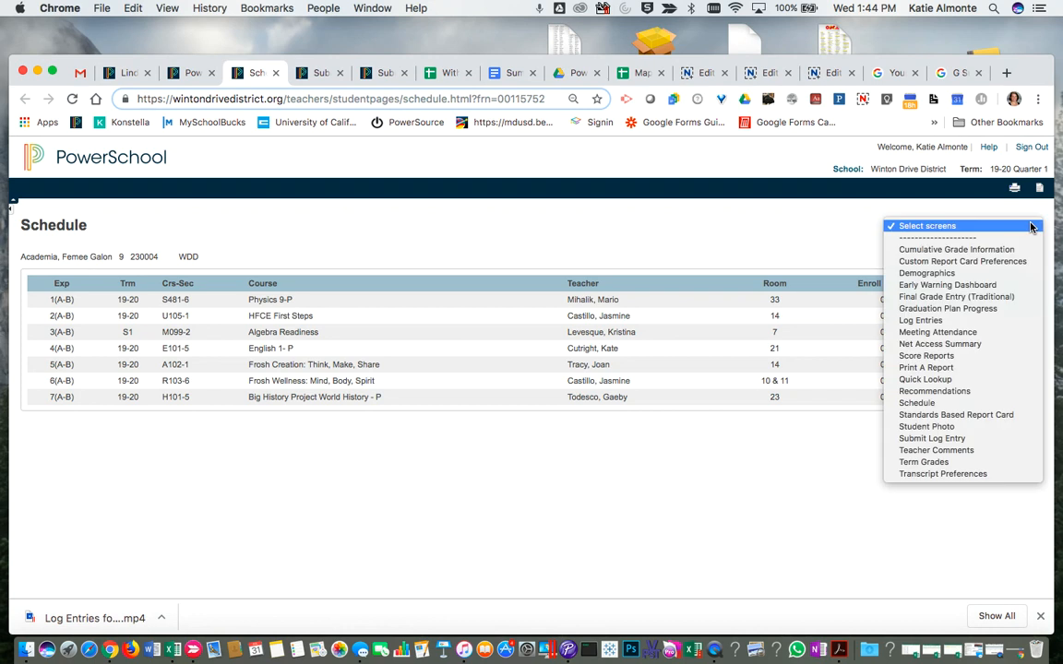
click(941, 323)
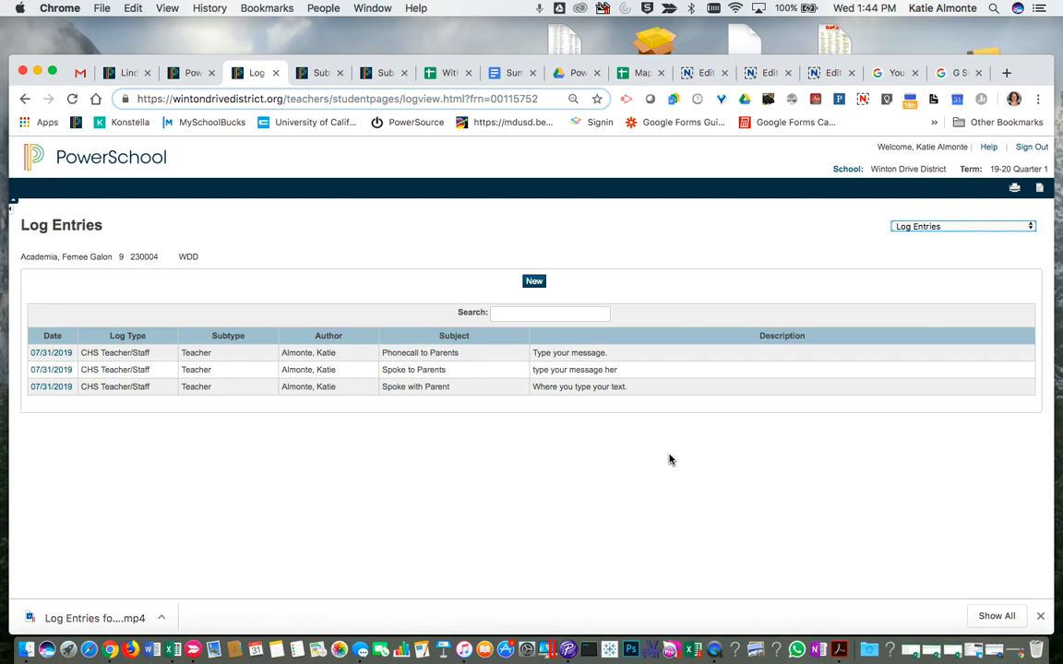
Step: Start a new log entry for the first student and set its log type to CHS Teacher/Staff
click(536, 282)
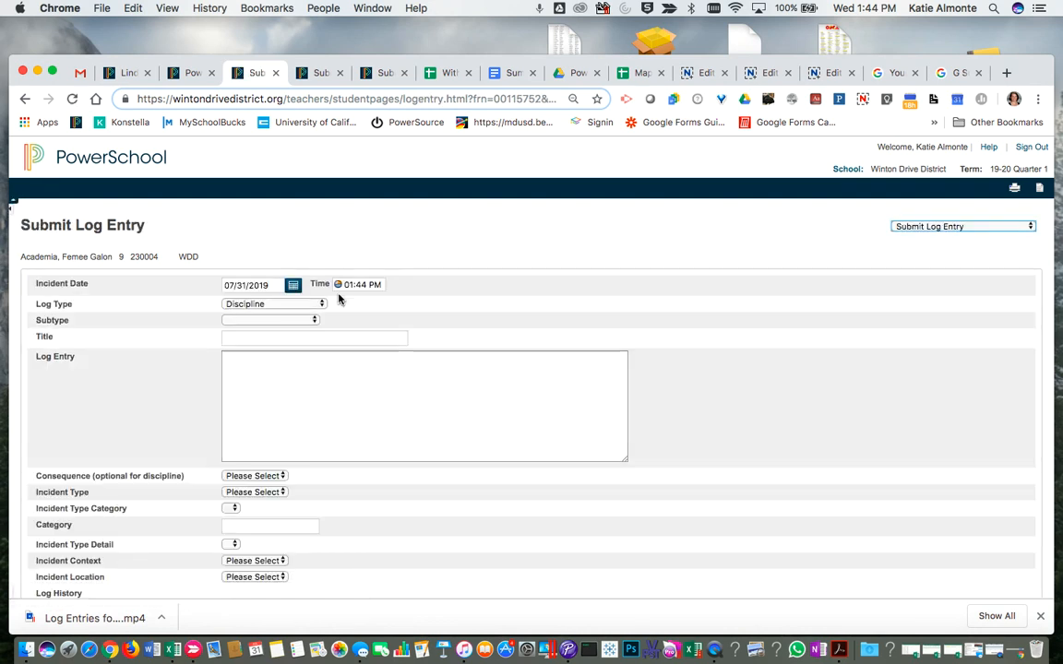
click(323, 305)
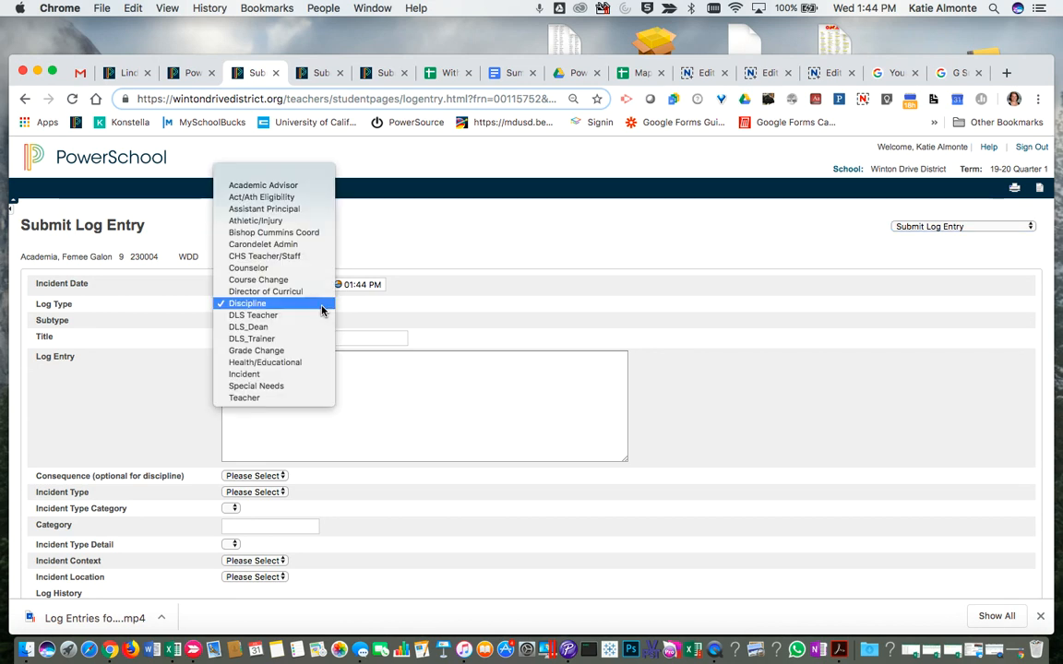
click(296, 258)
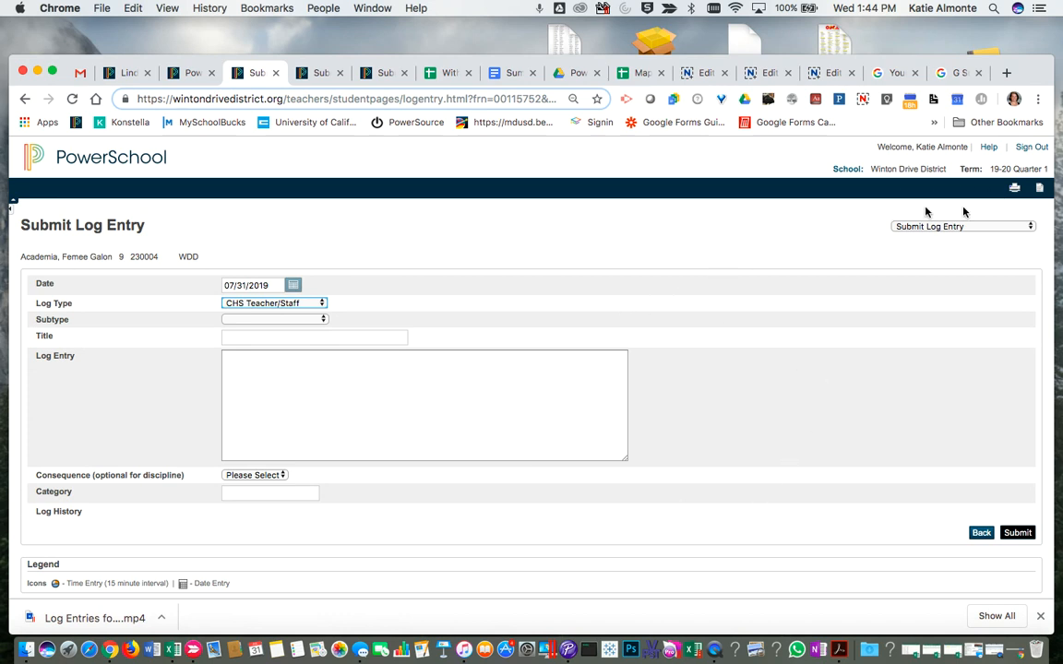
Step: Abandon the unsubmitted log entry, go back to the student's schedule and close the portal page
click(25, 99)
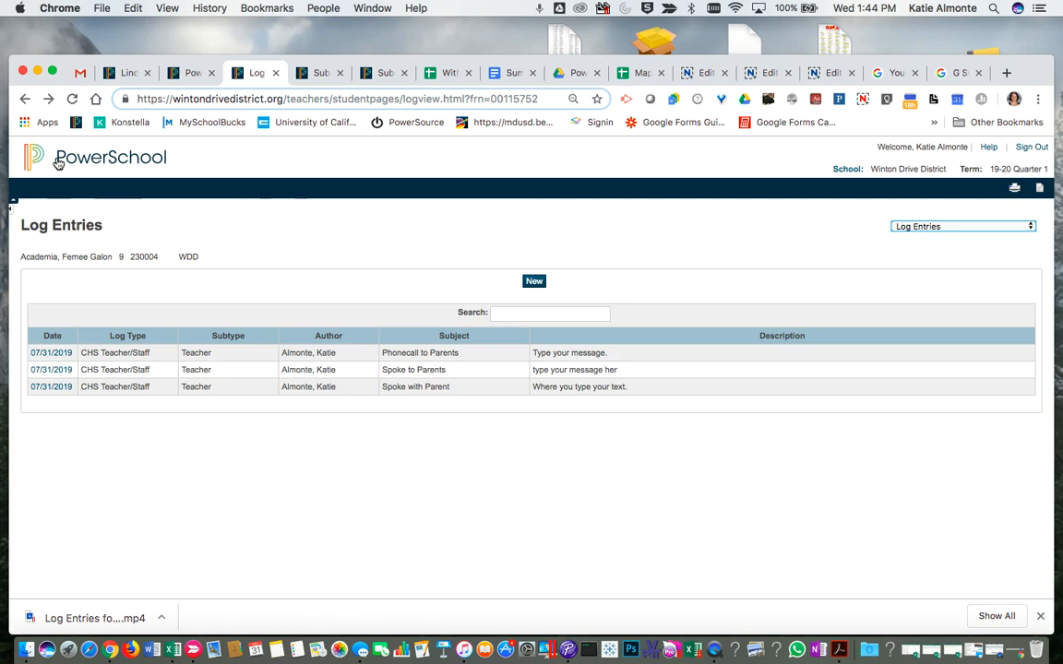
click(25, 99)
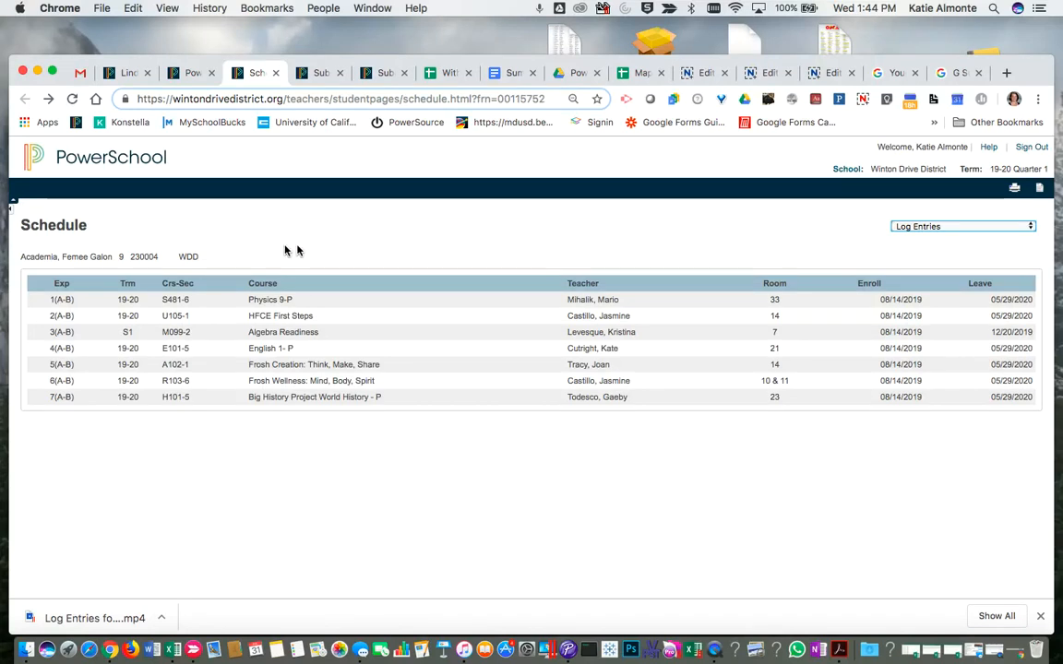
click(275, 73)
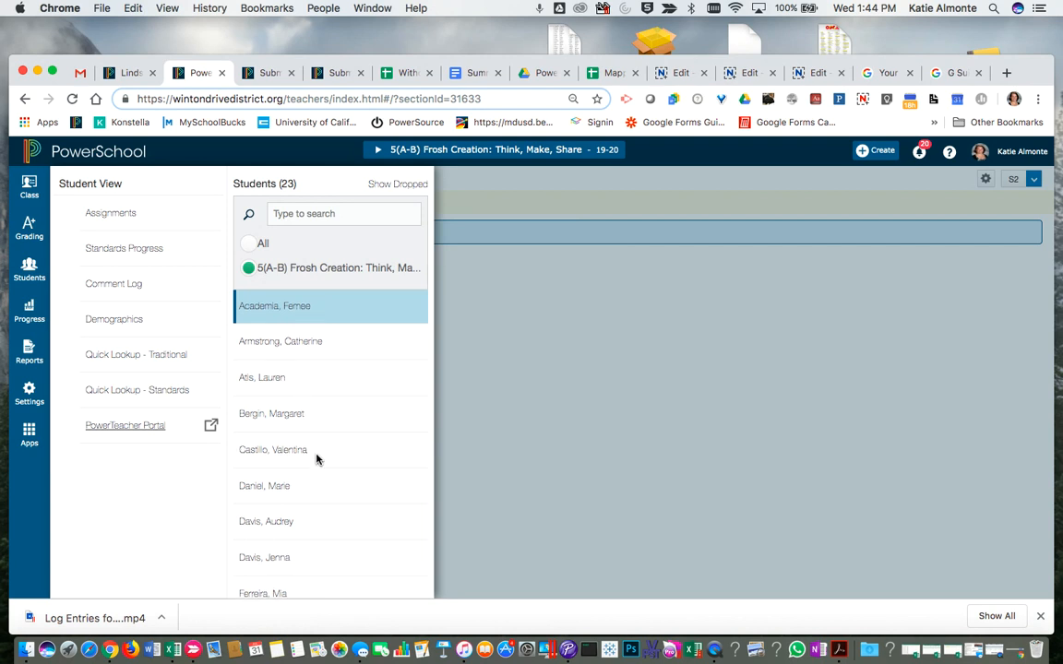
Step: Select the sixth student of class 5(A-B), open the student in PowerTeacher Portal and show the Log Entries screen
scroll(317, 459, down, 1)
click(254, 469)
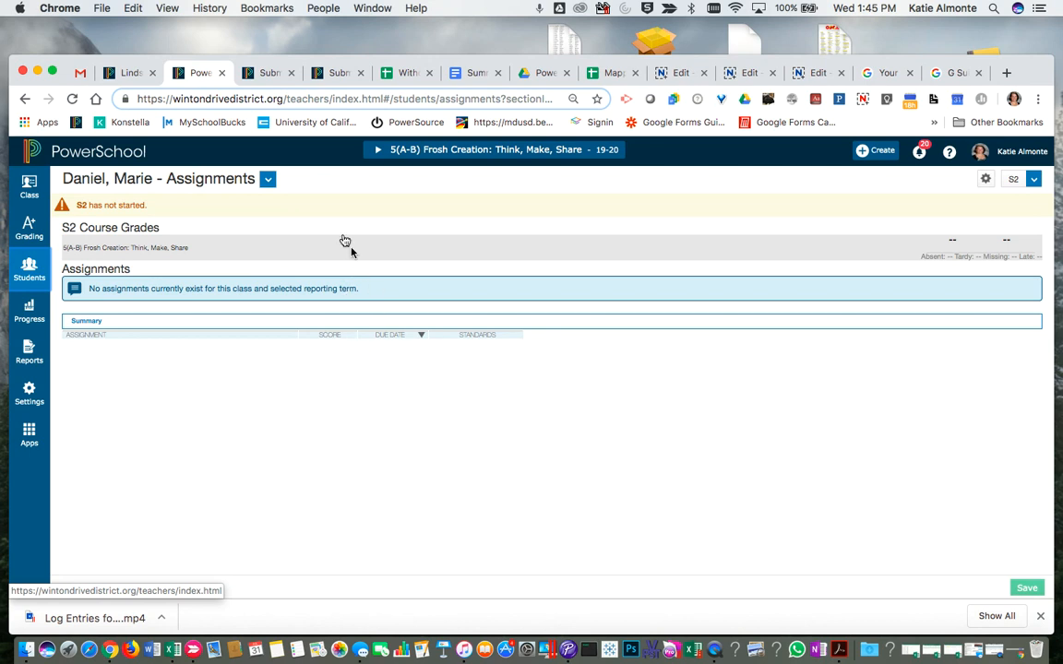
click(269, 180)
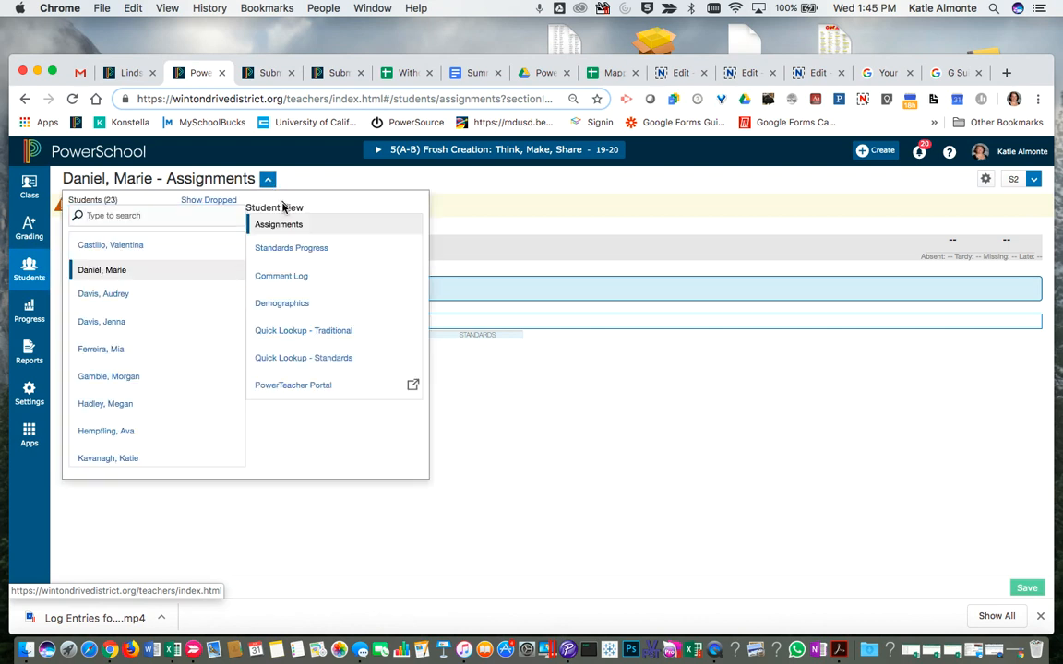
click(298, 388)
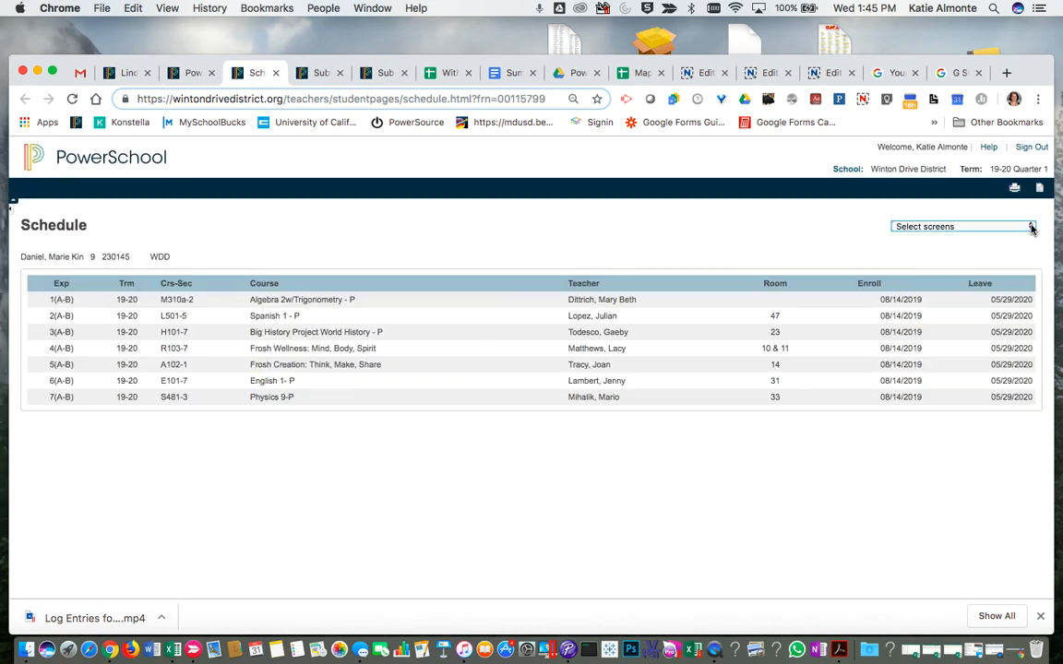
click(1032, 229)
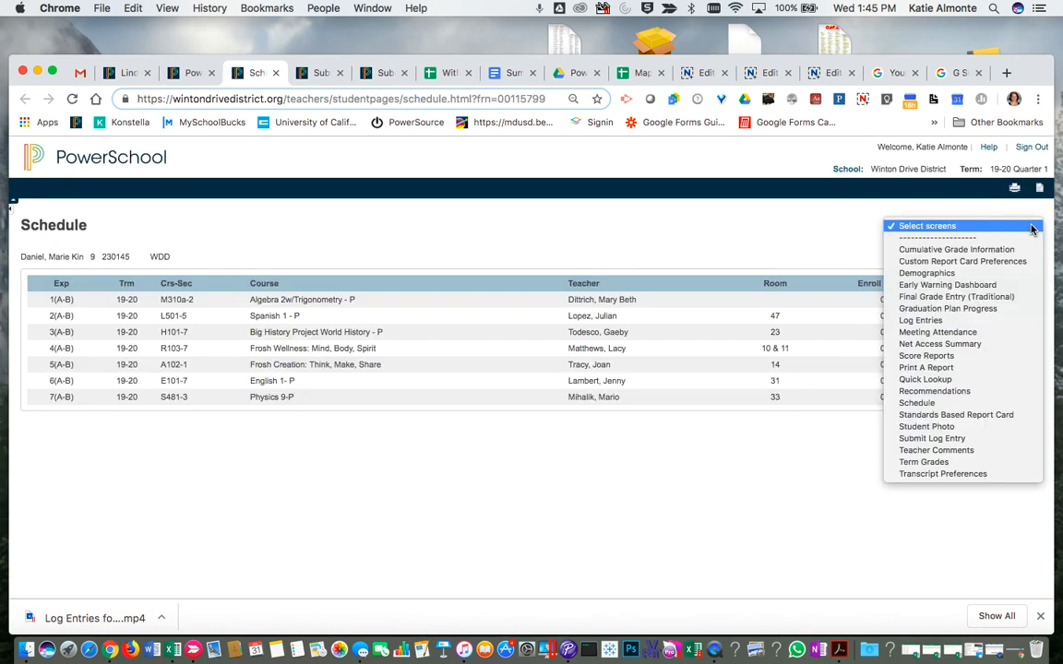
click(932, 321)
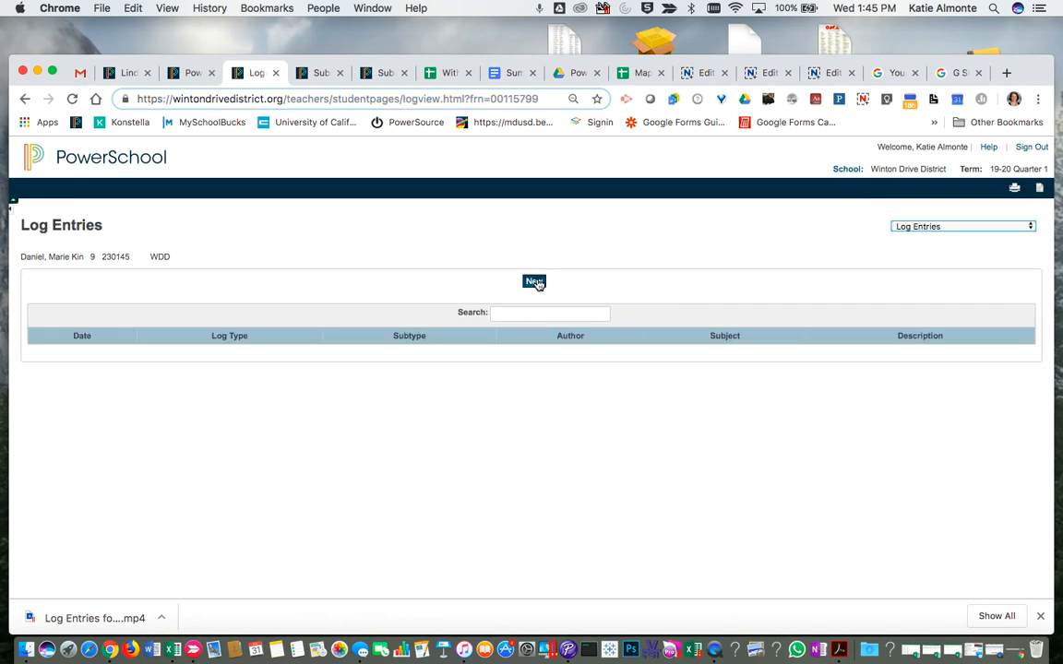
Step: Start a new log entry for this student and set the log type to CHS Teacher/Staff
click(536, 282)
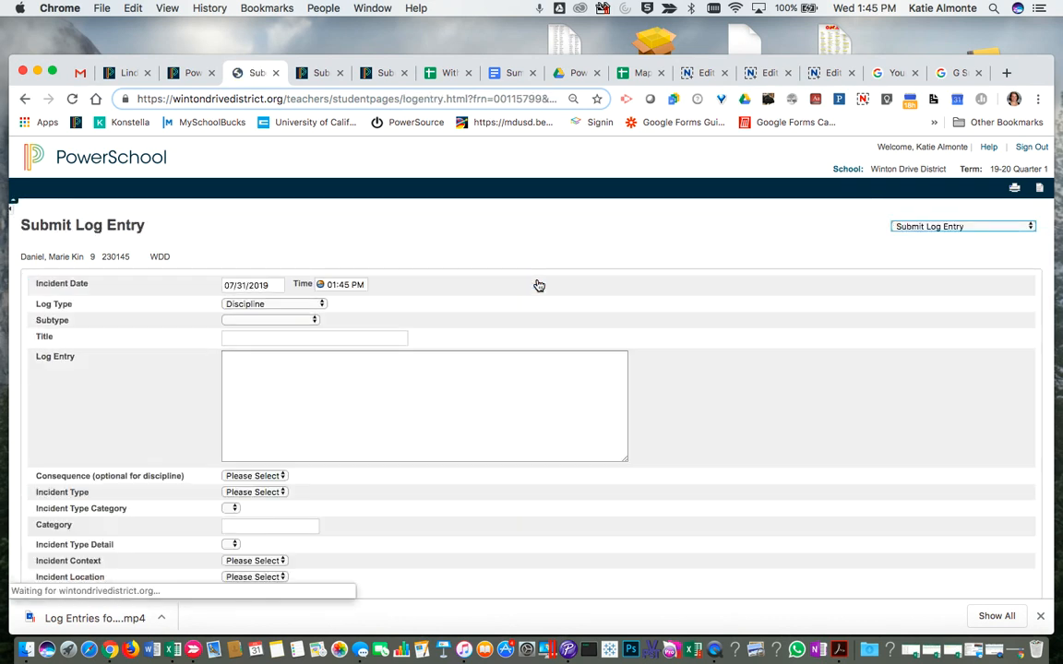
click(319, 307)
click(308, 257)
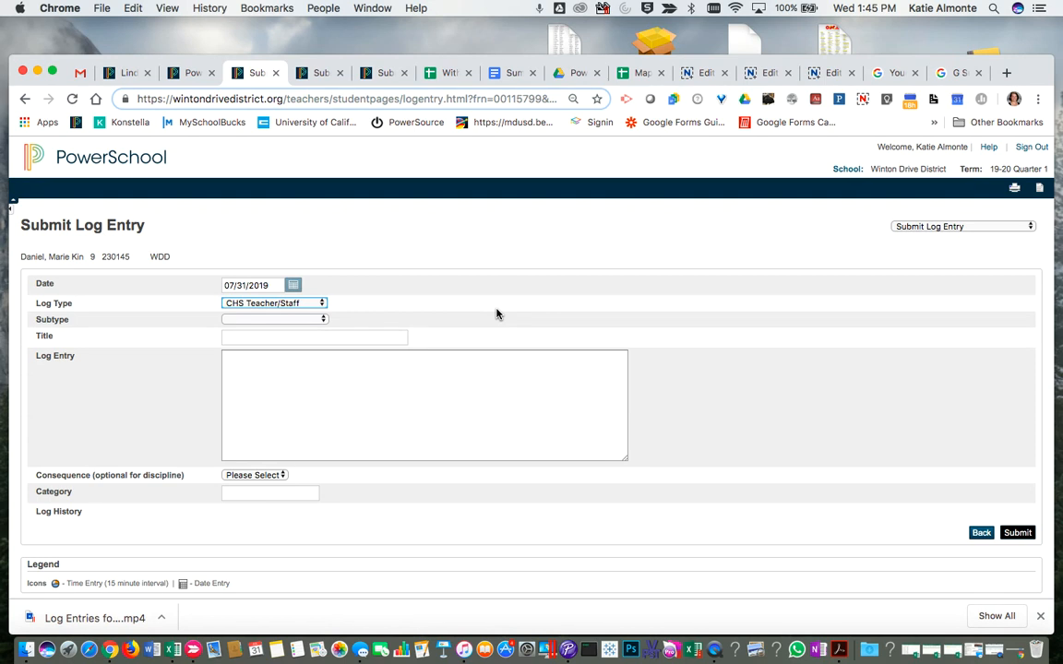
click(863, 99)
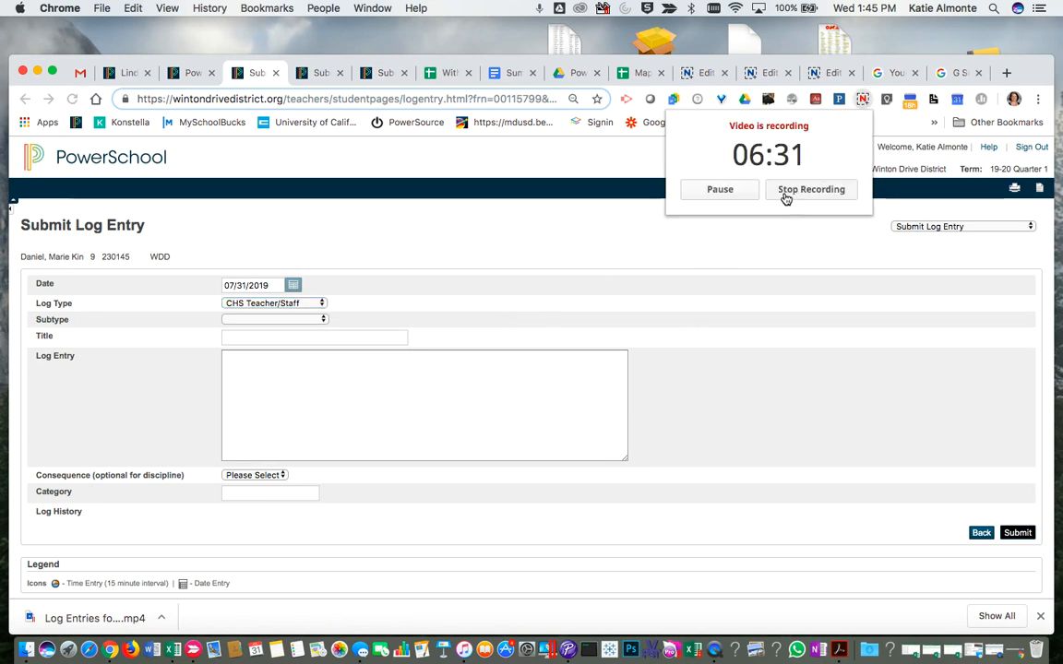